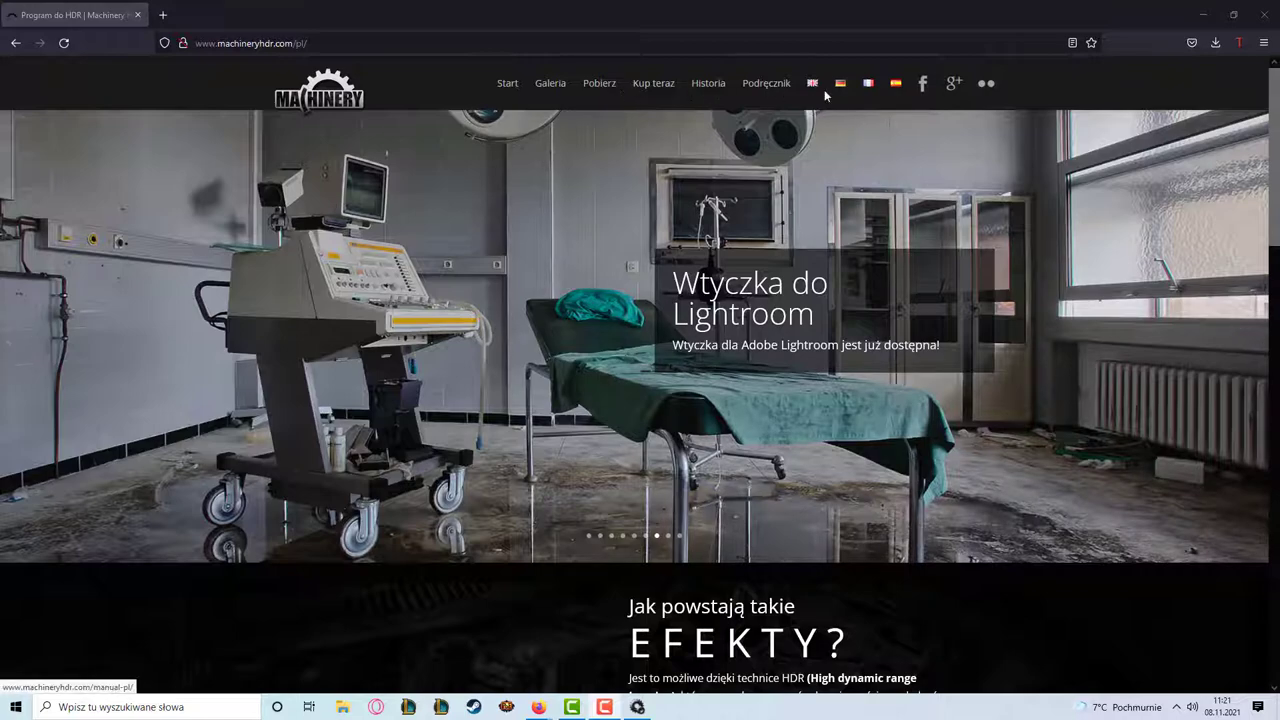
Browse the Machinery HDR home page, then open the 'Kup teraz' page offering 139 zł
{"action": "scroll", "coordinate": [1277, 143], "scroll_direction": "down", "scroll_amount": 2}
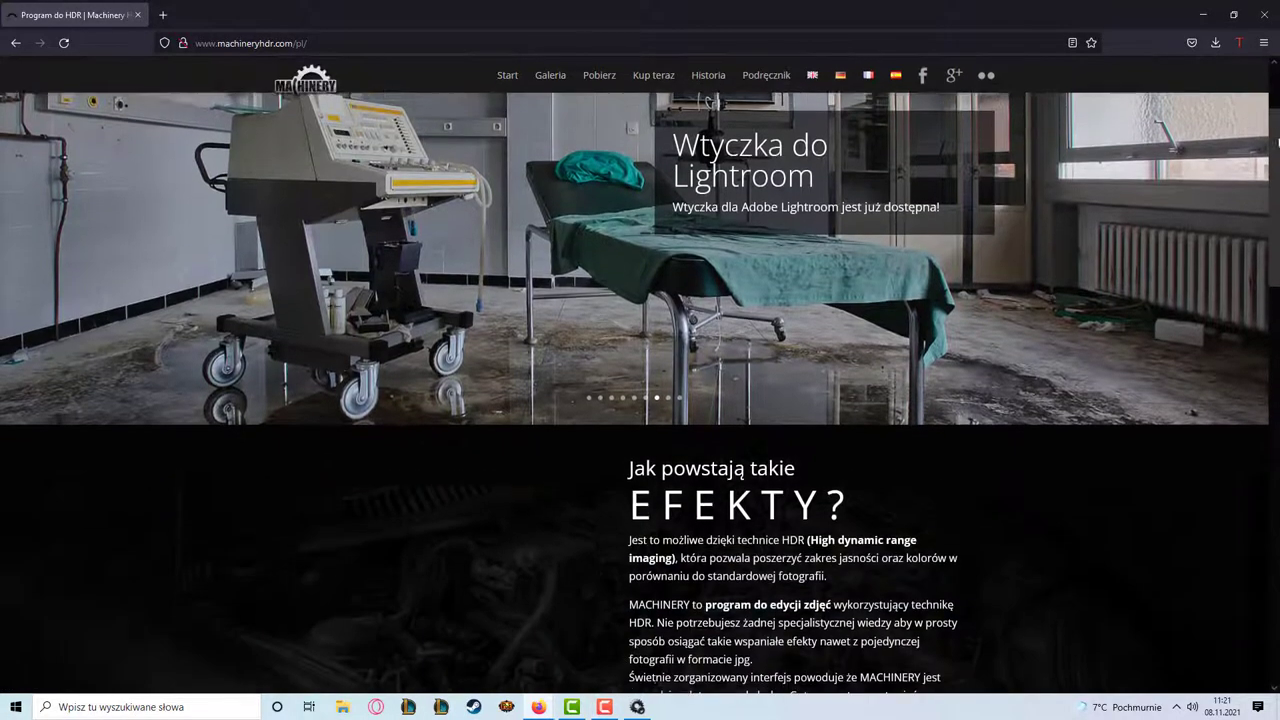
{"action": "scroll", "coordinate": [1277, 143], "scroll_direction": "down", "scroll_amount": 5}
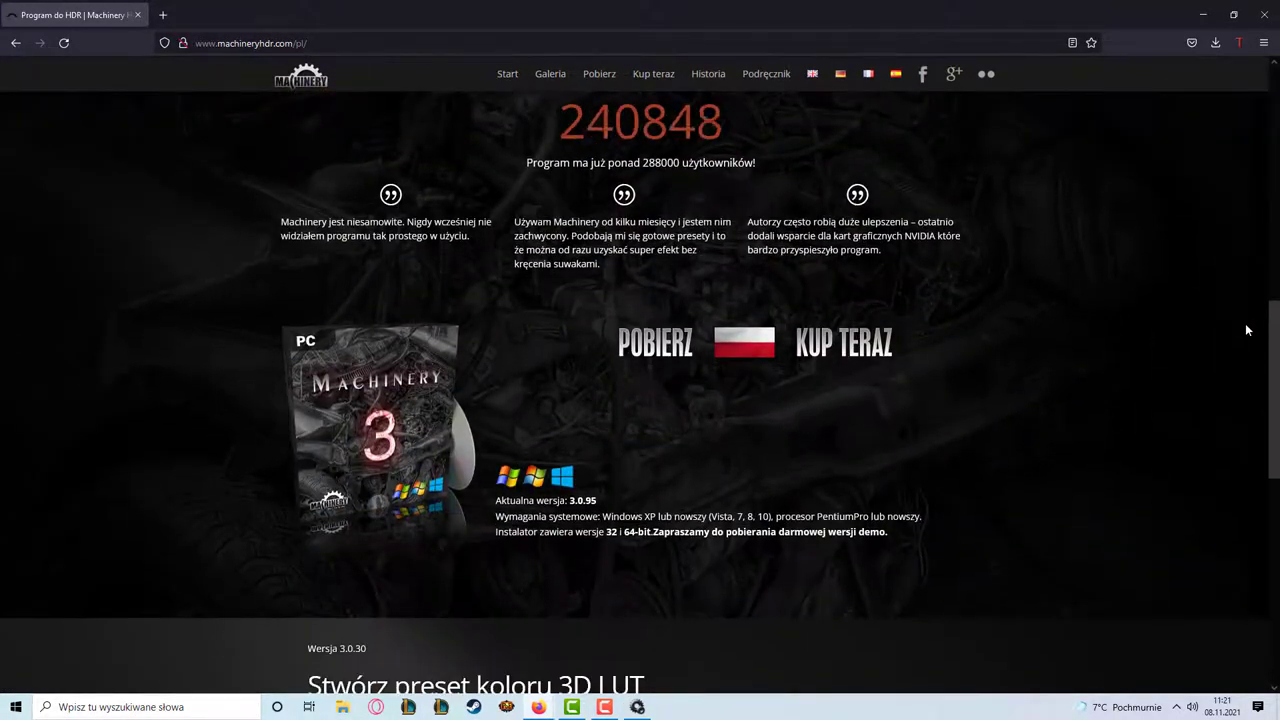
{"action": "scroll", "coordinate": [1240, 350], "scroll_direction": "down", "scroll_amount": 2}
{"action": "scroll", "coordinate": [1251, 274], "scroll_direction": "up", "scroll_amount": 5}
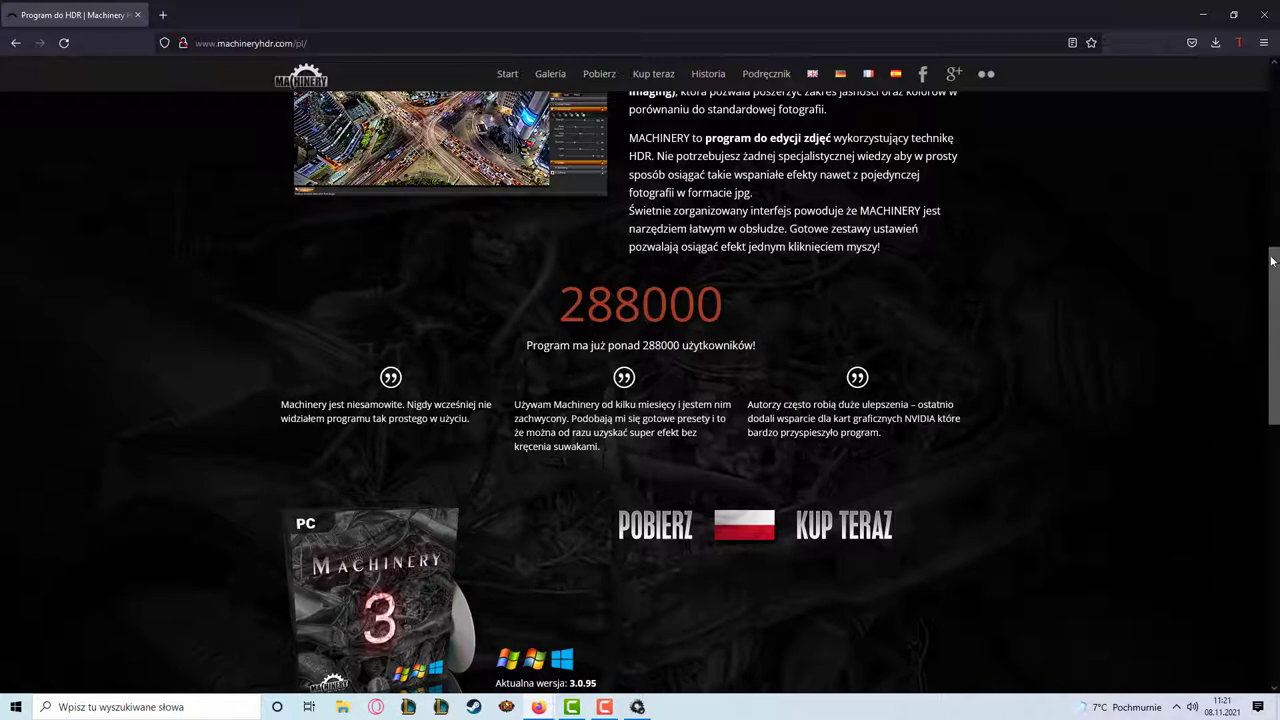
{"action": "left_click_drag", "start_coordinate": [1274, 259], "coordinate": [1251, 443]}
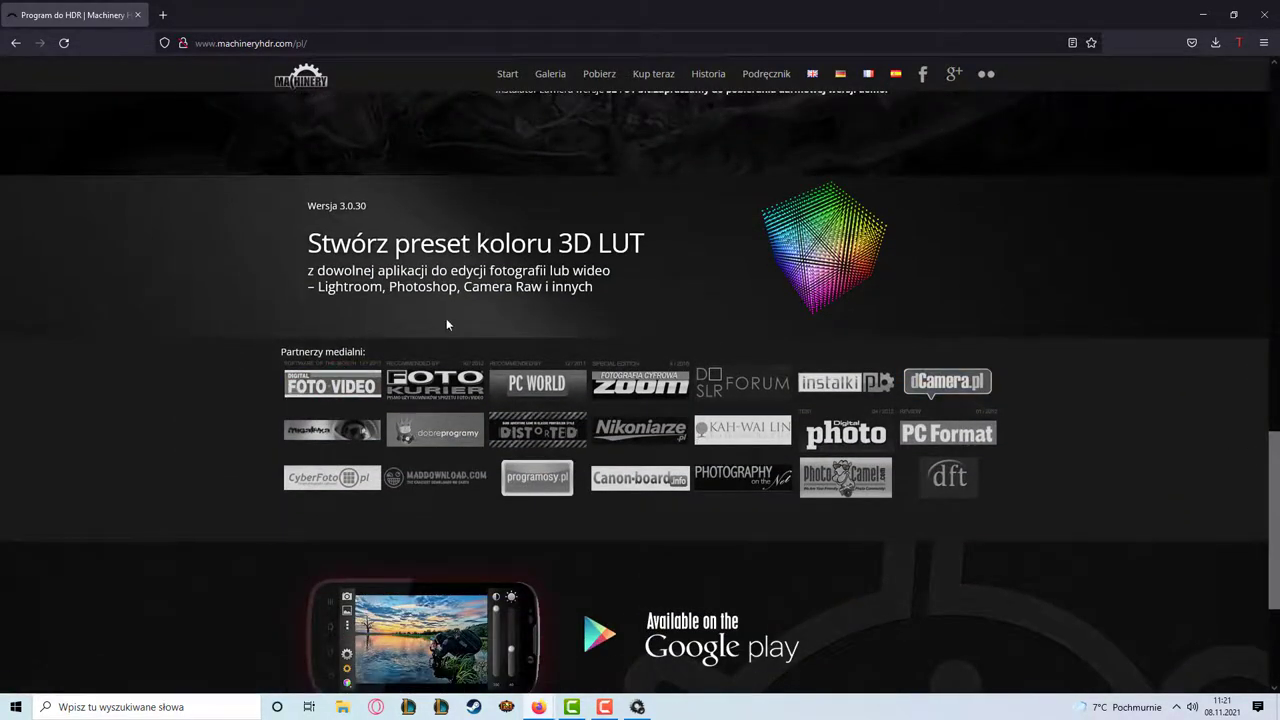
{"action": "mouse_move", "coordinate": [1274, 465]}
{"action": "left_mouse_down"}
{"action": "mouse_move", "coordinate": [1274, 528]}
{"action": "mouse_move", "coordinate": [1274, 75]}
{"action": "left_mouse_up"}
{"action": "left_click", "coordinate": [650, 85]}
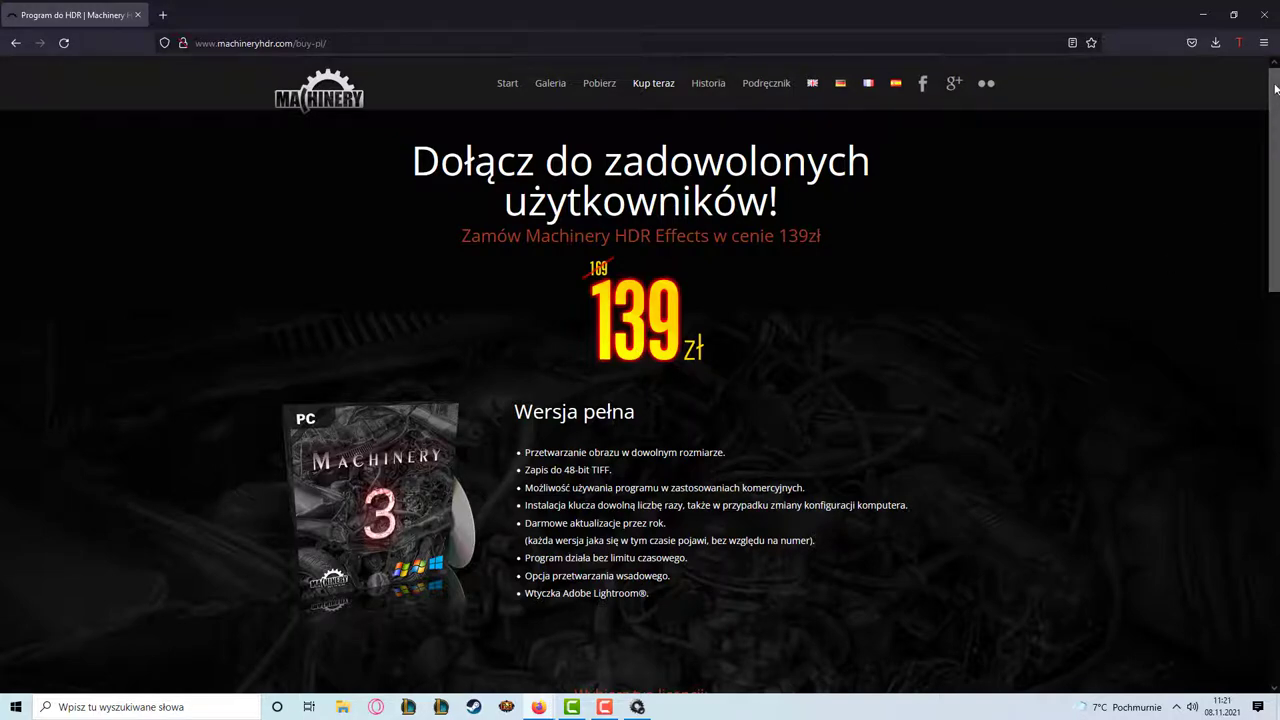
Check the three licence prices, then go to the 'Historia' changelog page
{"action": "left_click_drag", "start_coordinate": [1275, 92], "coordinate": [1252, 155]}
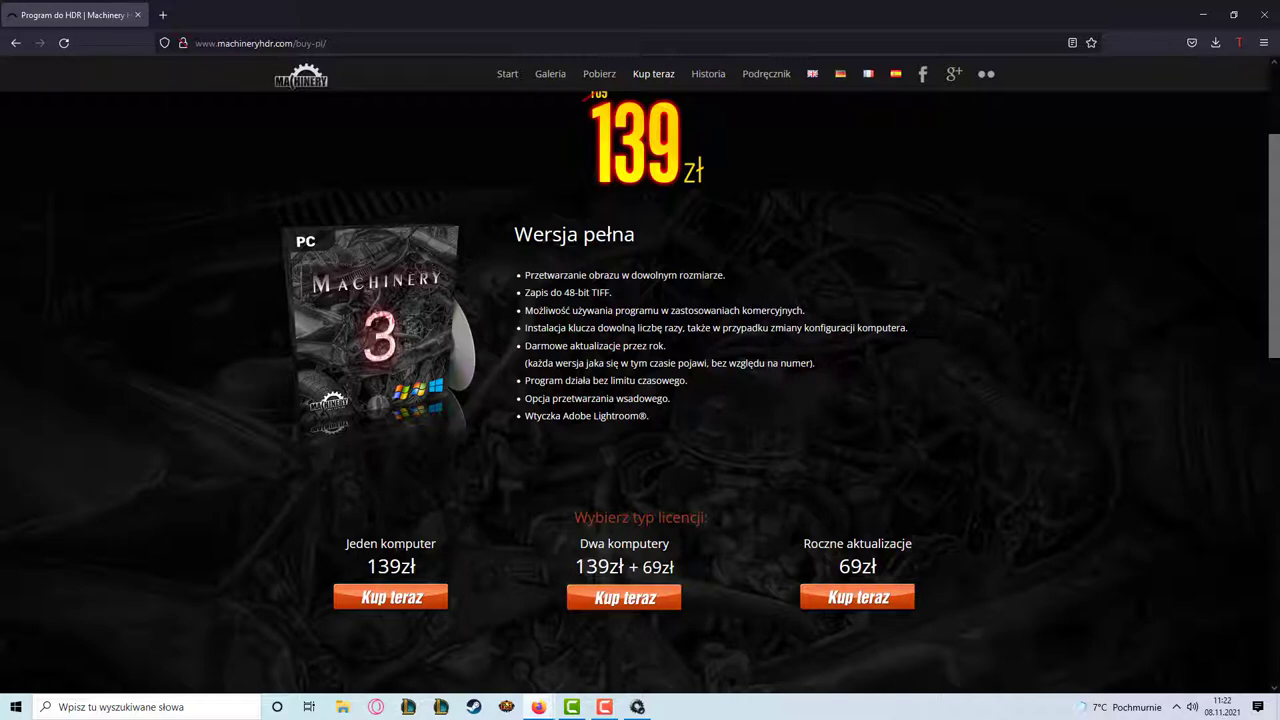
{"action": "scroll", "coordinate": [1277, 213], "scroll_direction": "up", "scroll_amount": 1}
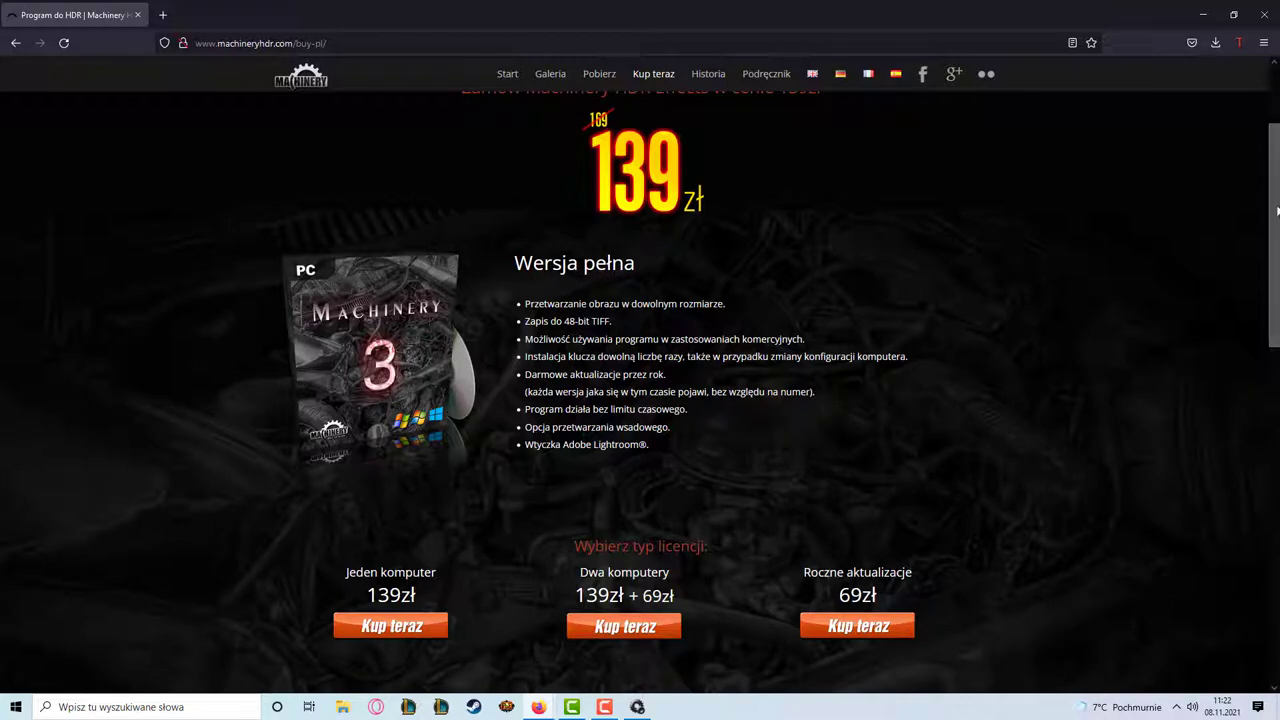
{"action": "scroll", "coordinate": [1277, 213], "scroll_direction": "up", "scroll_amount": 3}
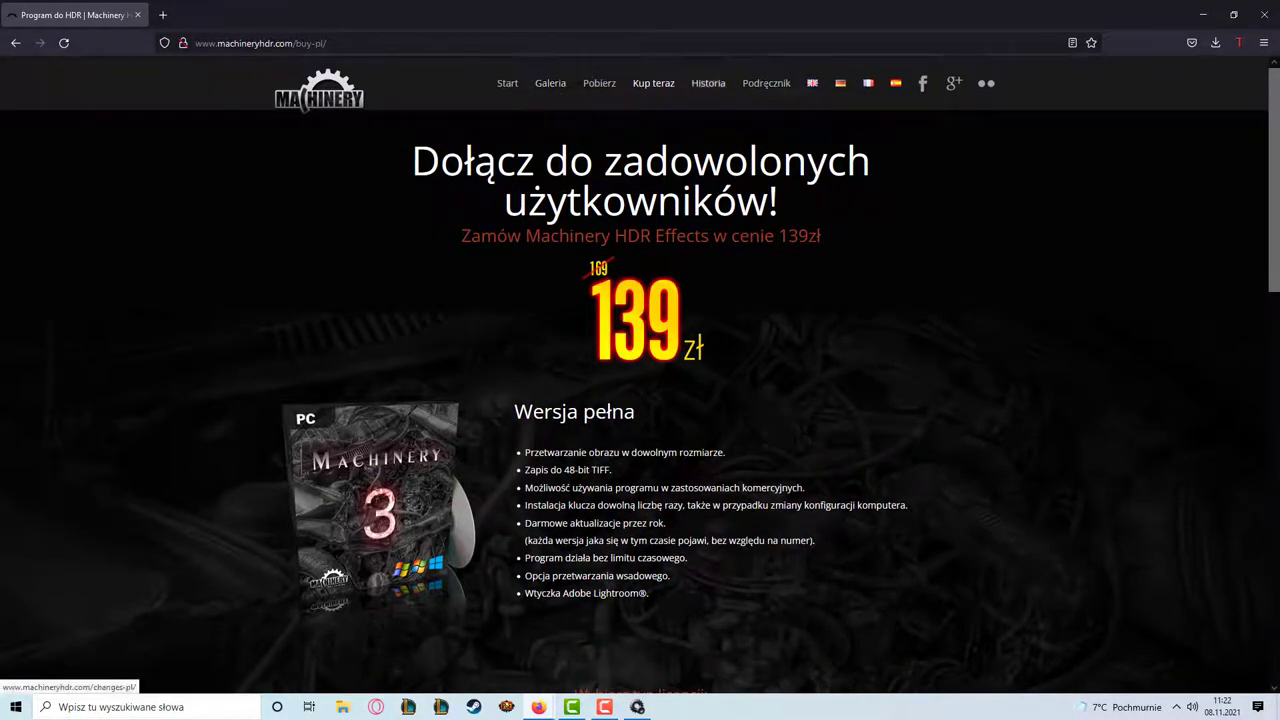
{"action": "left_click", "coordinate": [715, 87]}
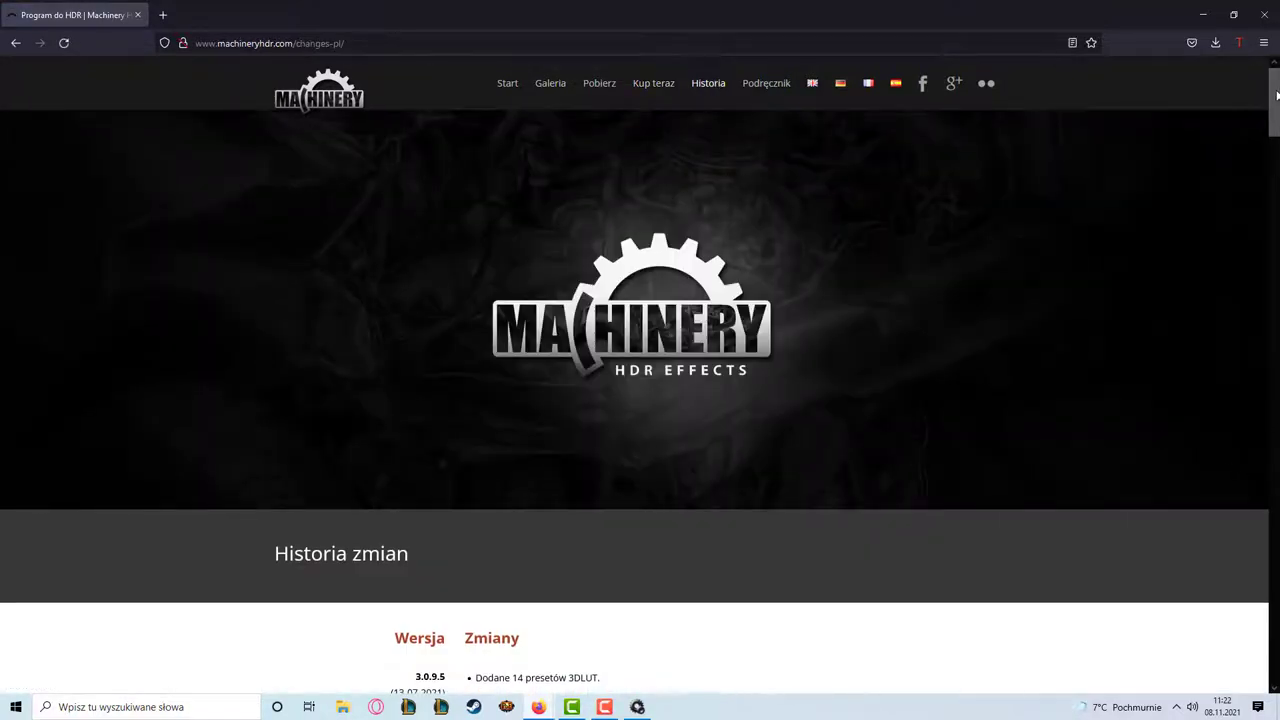
Read through the 'Historia zmian' changelog, then go to the 'Galeria' sample photos
{"action": "mouse_move", "coordinate": [1277, 94]}
{"action": "left_mouse_down"}
{"action": "mouse_move", "coordinate": [1258, 393]}
{"action": "mouse_move", "coordinate": [1220, 563]}
{"action": "mouse_move", "coordinate": [1234, 625]}
{"action": "mouse_move", "coordinate": [1263, 514]}
{"action": "mouse_move", "coordinate": [1274, 100]}
{"action": "left_mouse_up"}
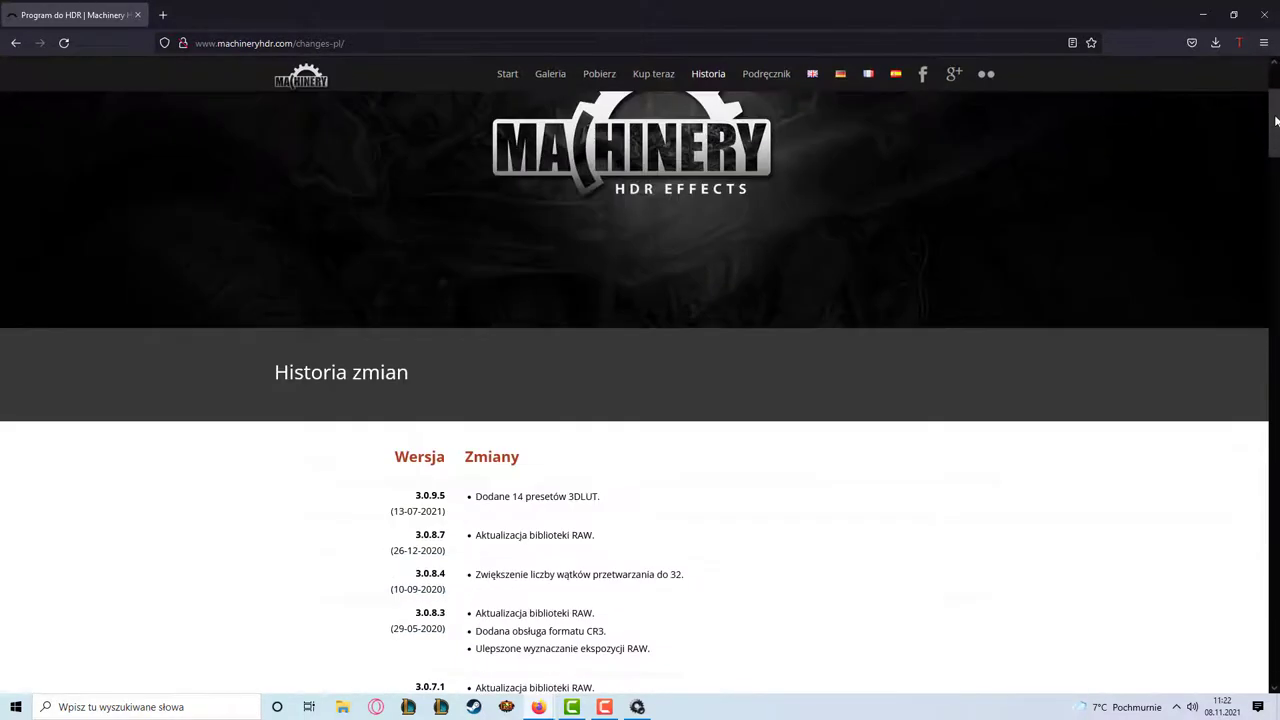
{"action": "mouse_move", "coordinate": [1276, 108]}
{"action": "left_mouse_down"}
{"action": "mouse_move", "coordinate": [1276, 132]}
{"action": "mouse_move", "coordinate": [1276, 100]}
{"action": "left_mouse_up"}
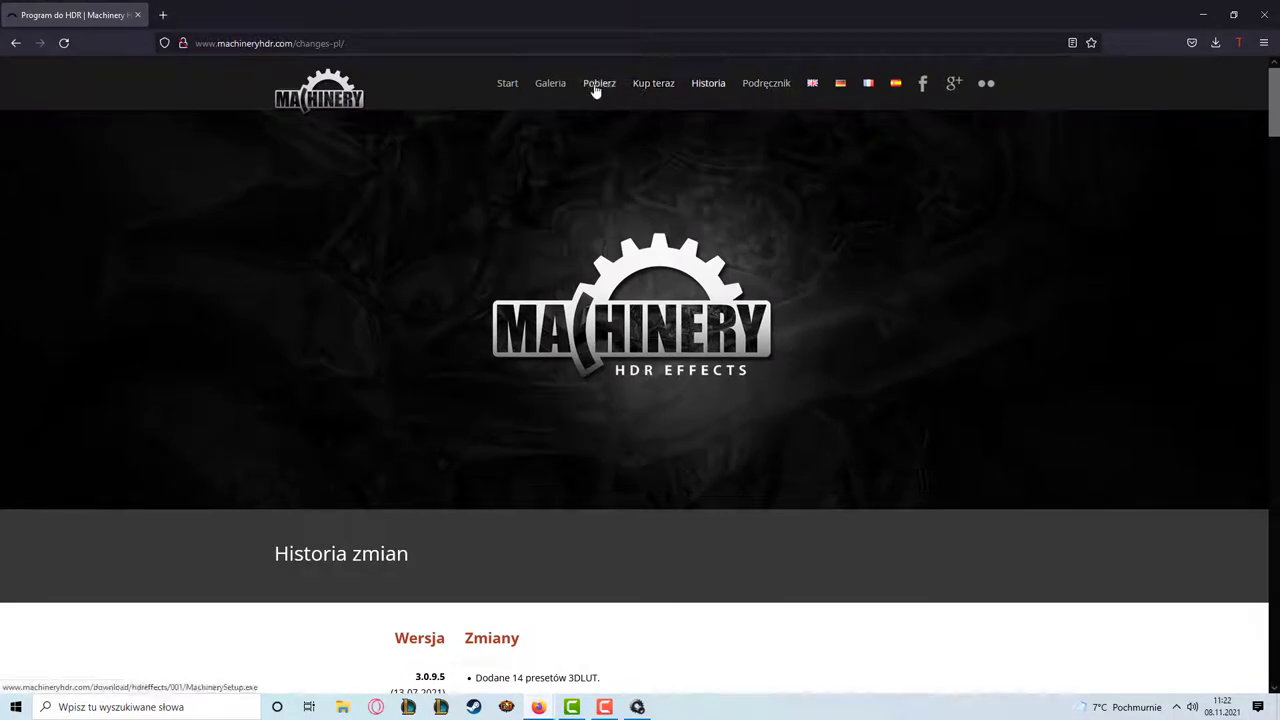
{"action": "left_click", "coordinate": [550, 85]}
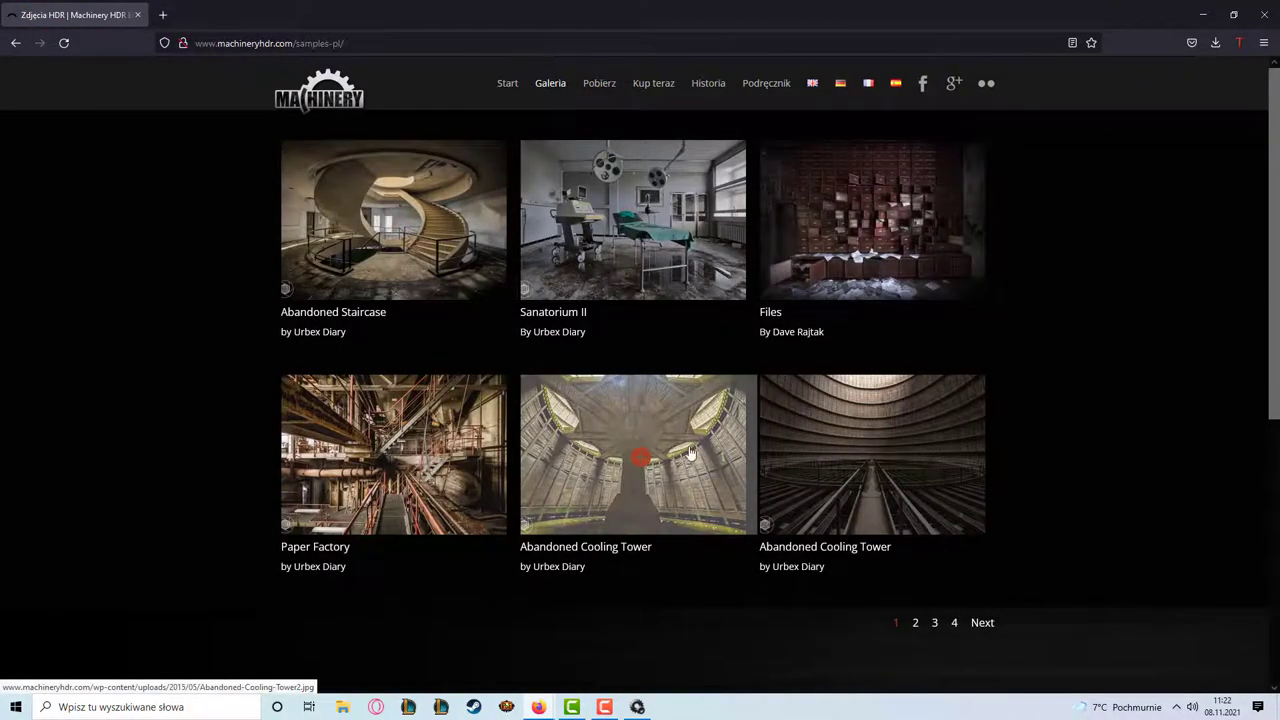
View Abandoned Cooling Tower and the next two samples full size, then switch to Machinery HDR Effects
{"action": "left_click", "coordinate": [645, 452]}
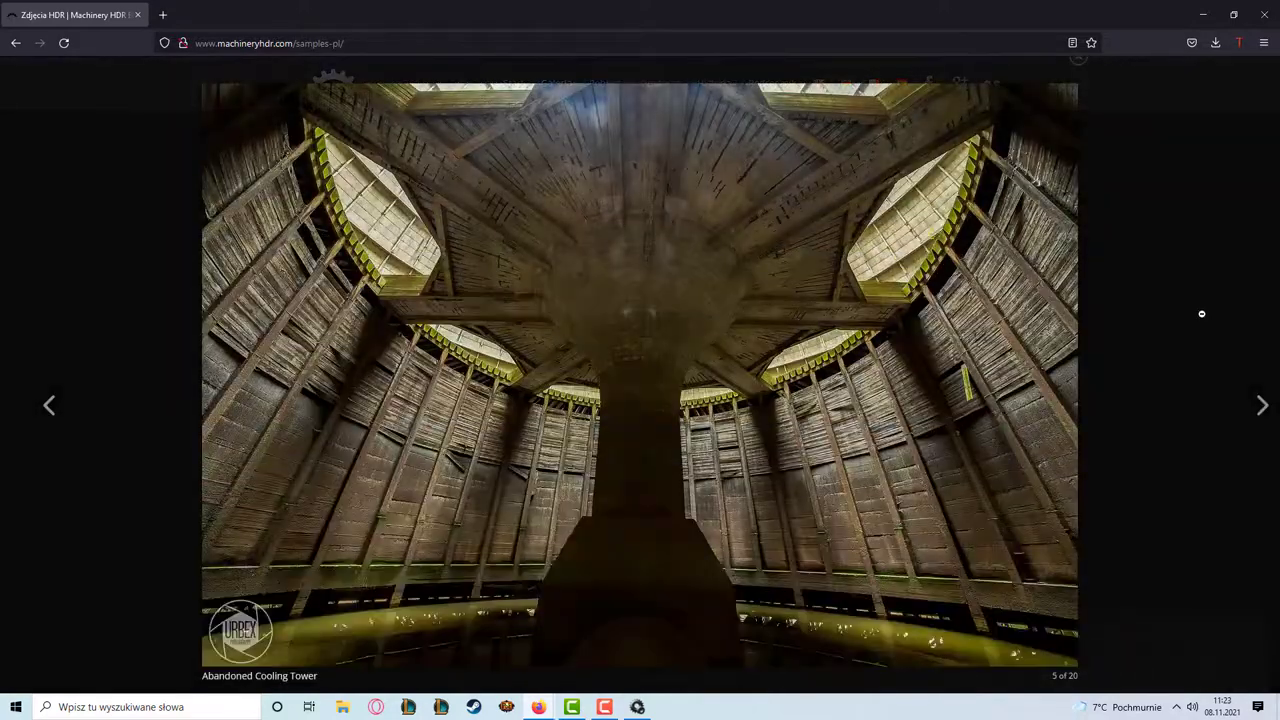
{"action": "left_click", "coordinate": [1263, 410]}
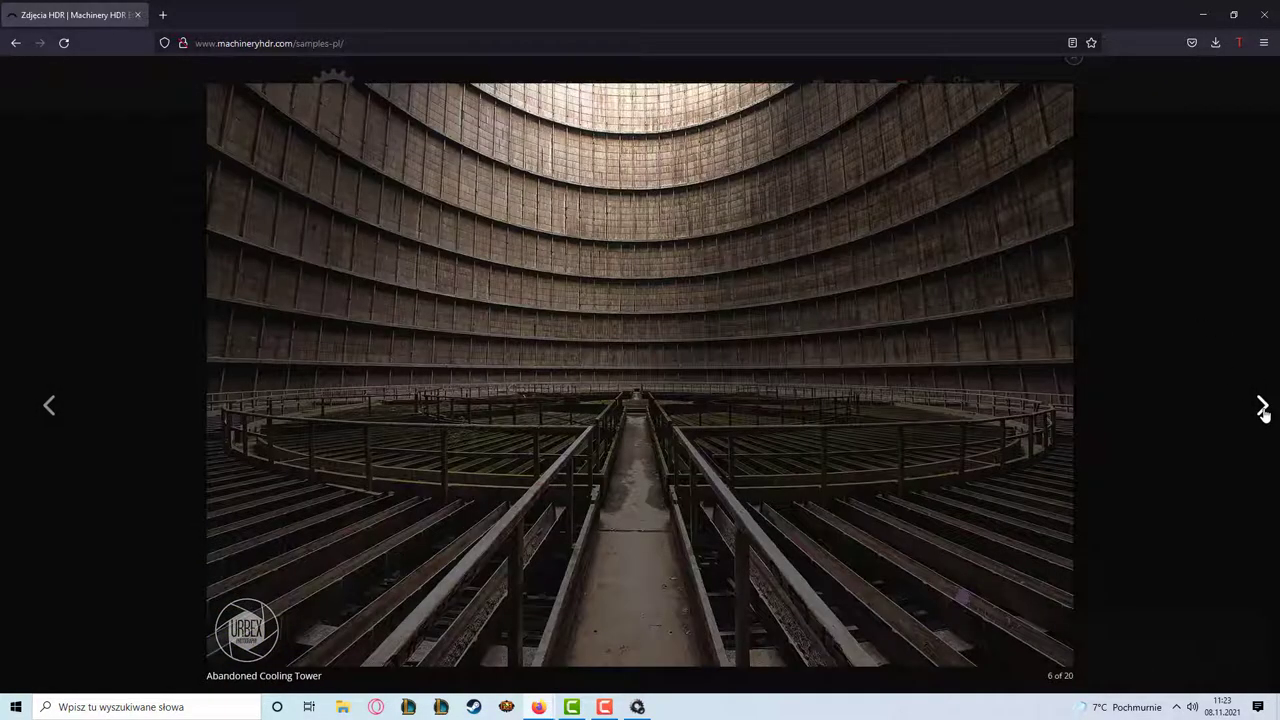
{"action": "left_click", "coordinate": [1263, 410]}
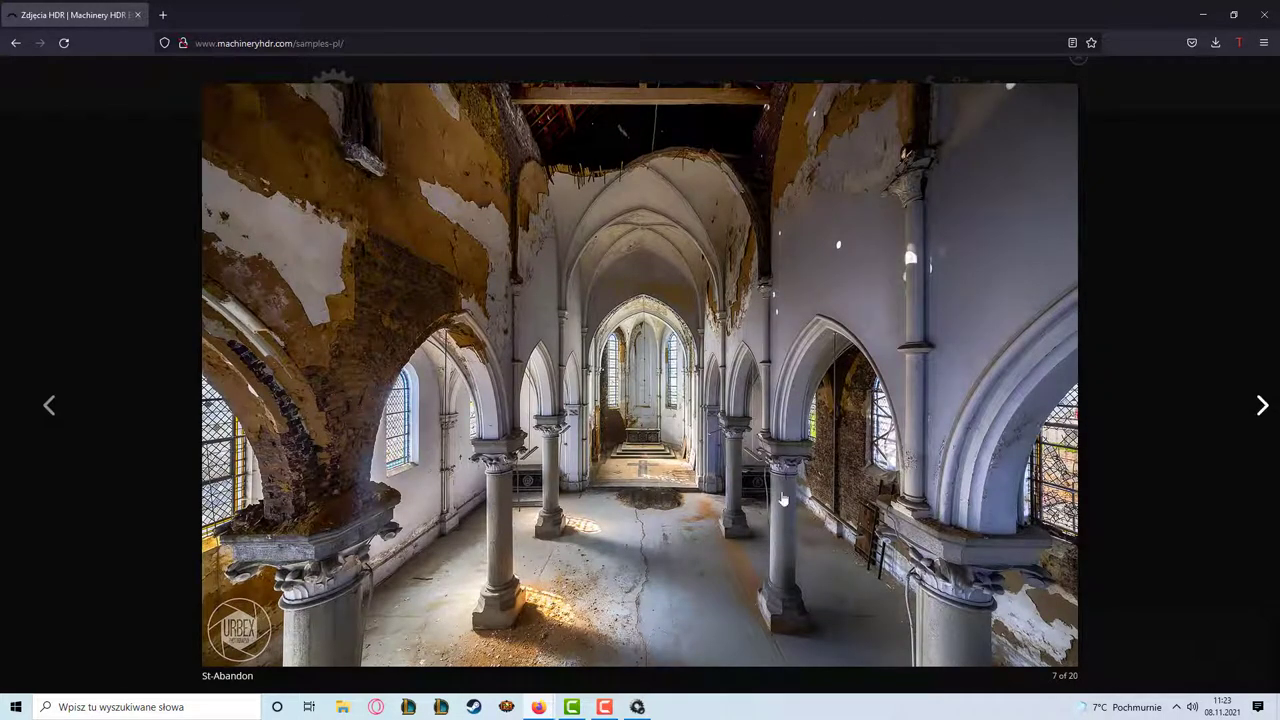
{"action": "left_click", "coordinate": [640, 708]}
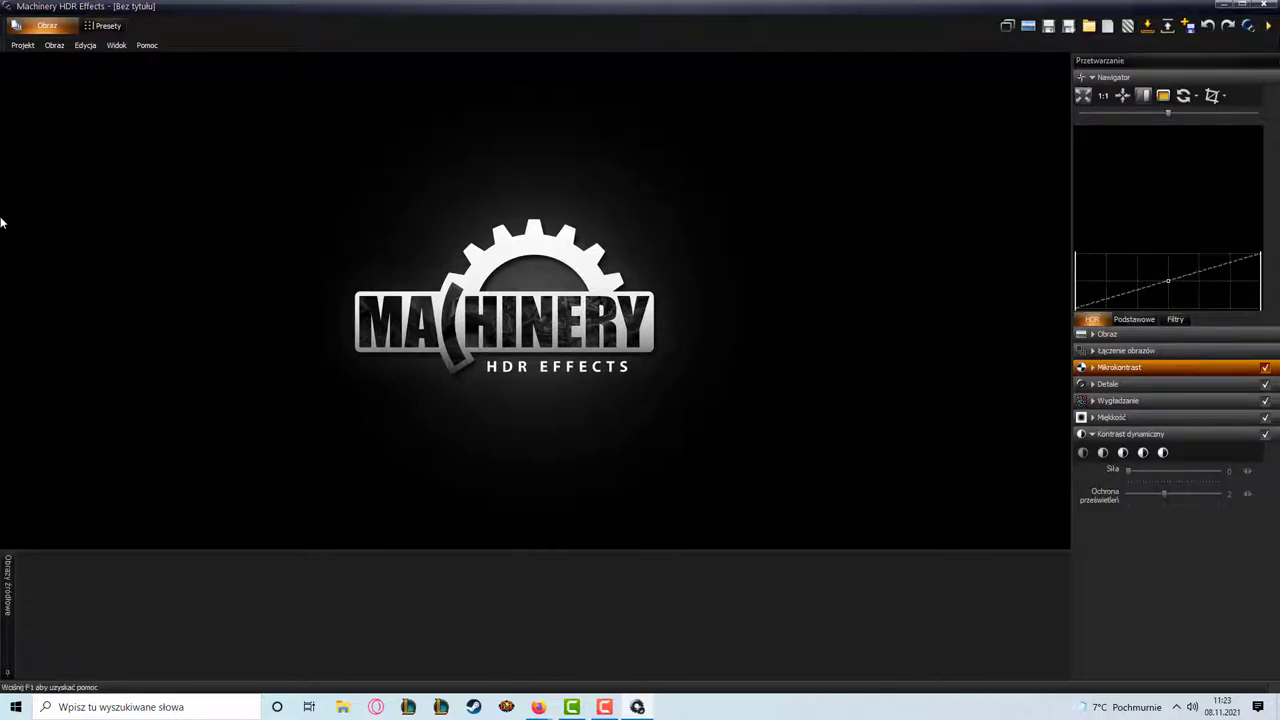
Open Wóz, Wóz 2 and Wóz 3 from the desktop to merge them into Wóz_HDR
{"action": "left_click", "coordinate": [1033, 27]}
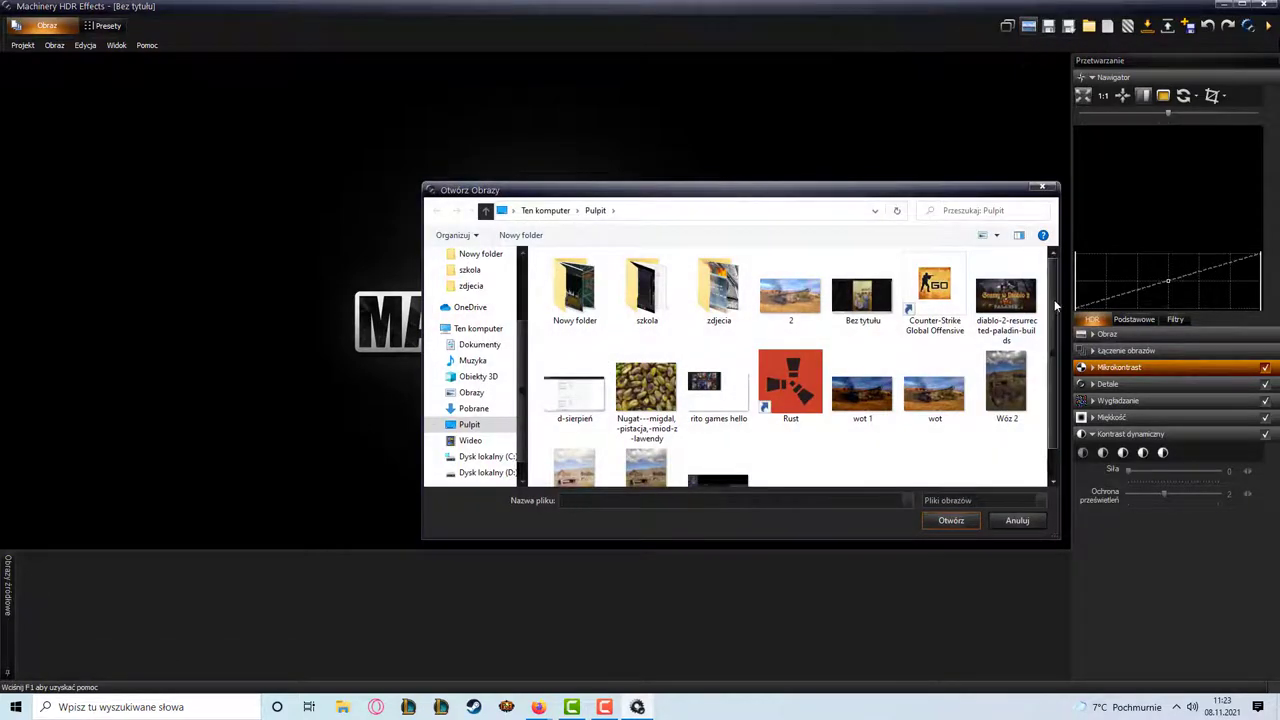
{"action": "left_click_drag", "start_coordinate": [1053, 320], "coordinate": [1051, 372]}
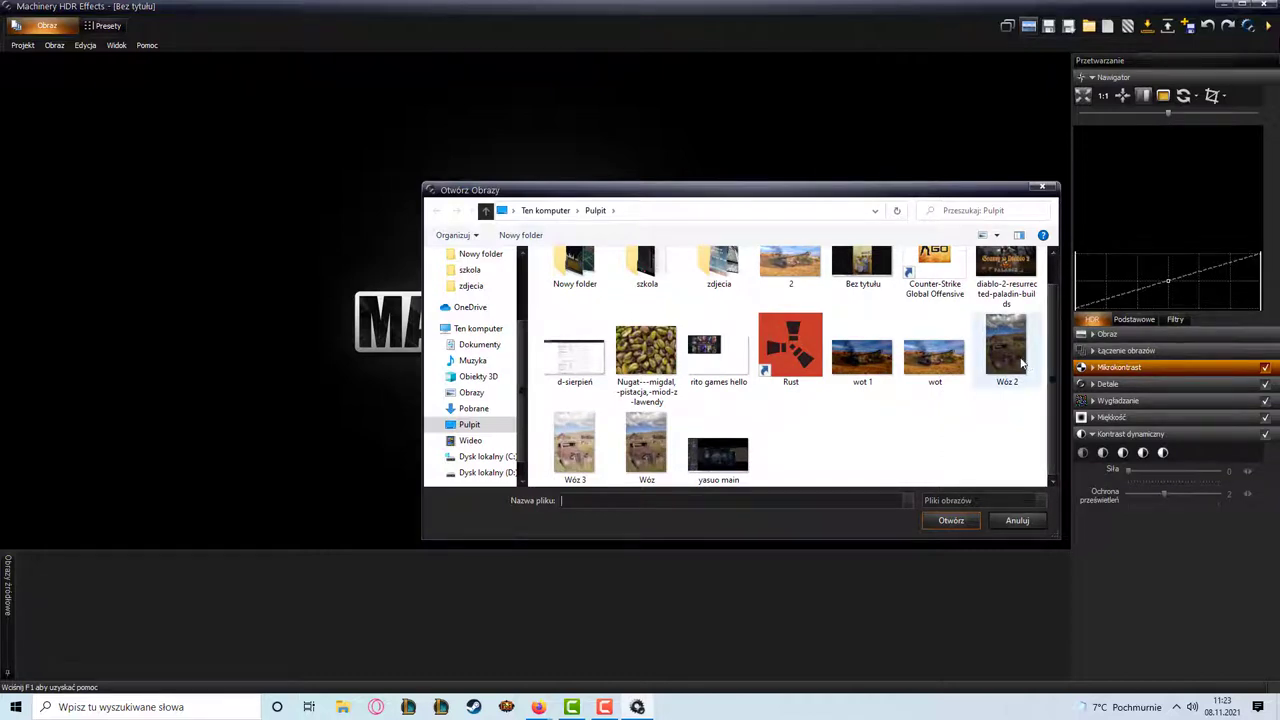
{"action": "mouse_move", "coordinate": [1005, 345]}
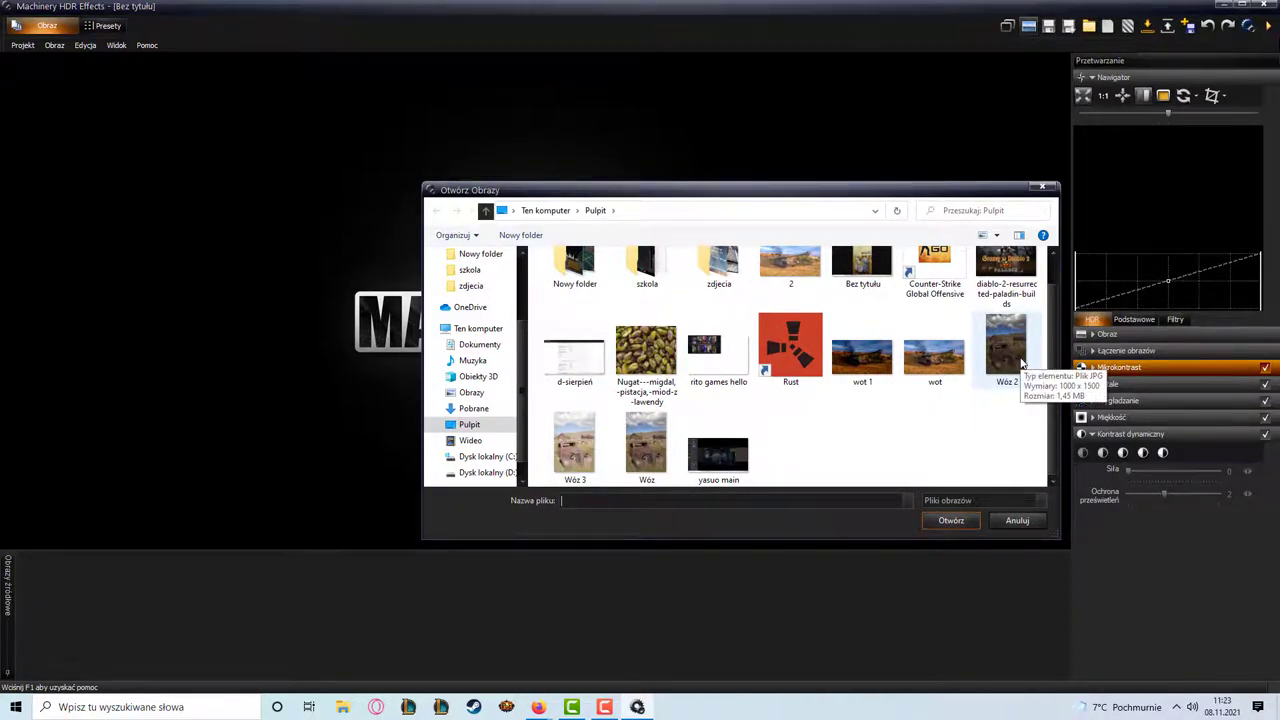
{"action": "left_click", "coordinate": [1022, 362]}
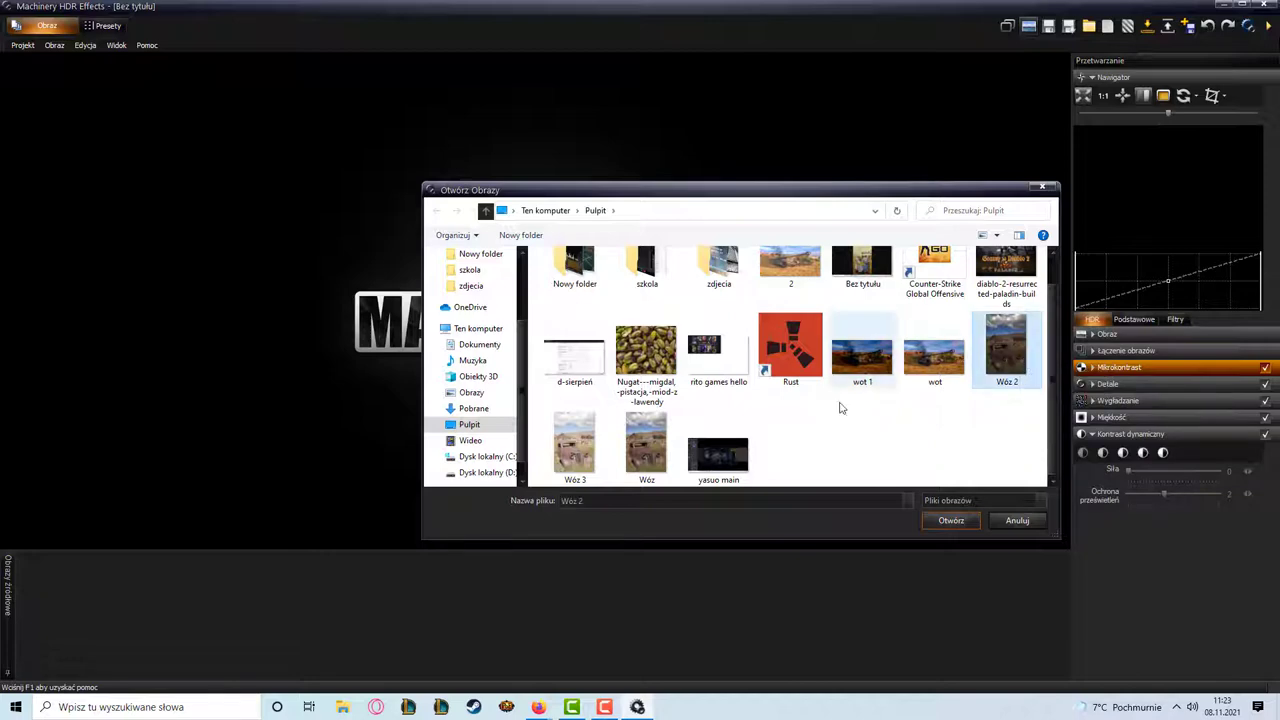
{"action": "left_click", "coordinate": [646, 443], "text": "shift"}
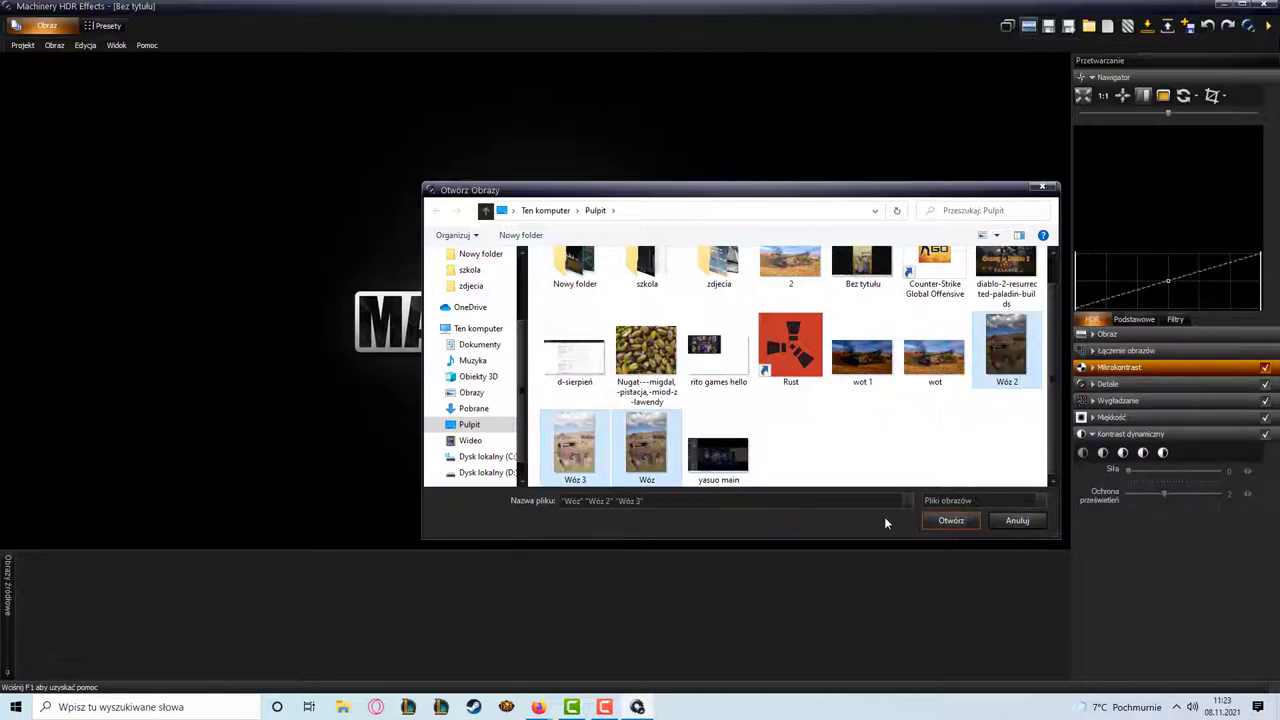
{"action": "left_click", "coordinate": [962, 521]}
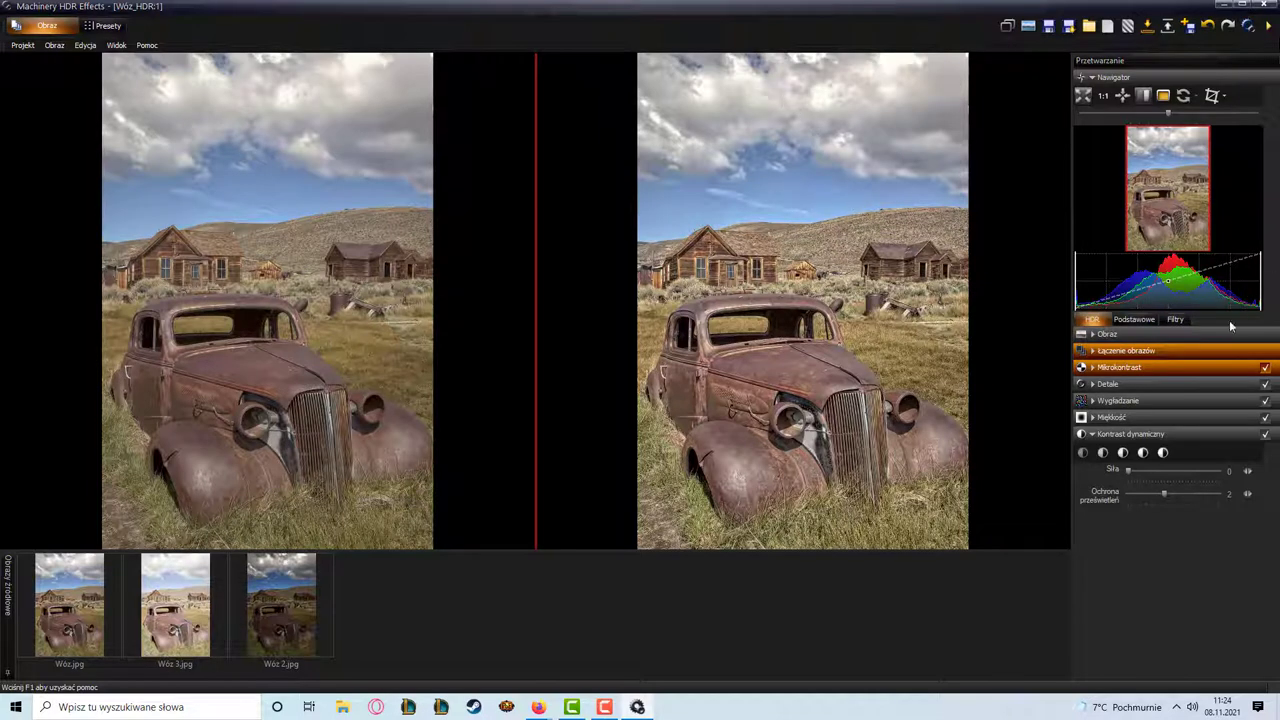
Set Tryb HDR to Detekcja Krawędzi under Łączenie obrazów and expand Mikrokontrast
{"action": "left_click", "coordinate": [1148, 338]}
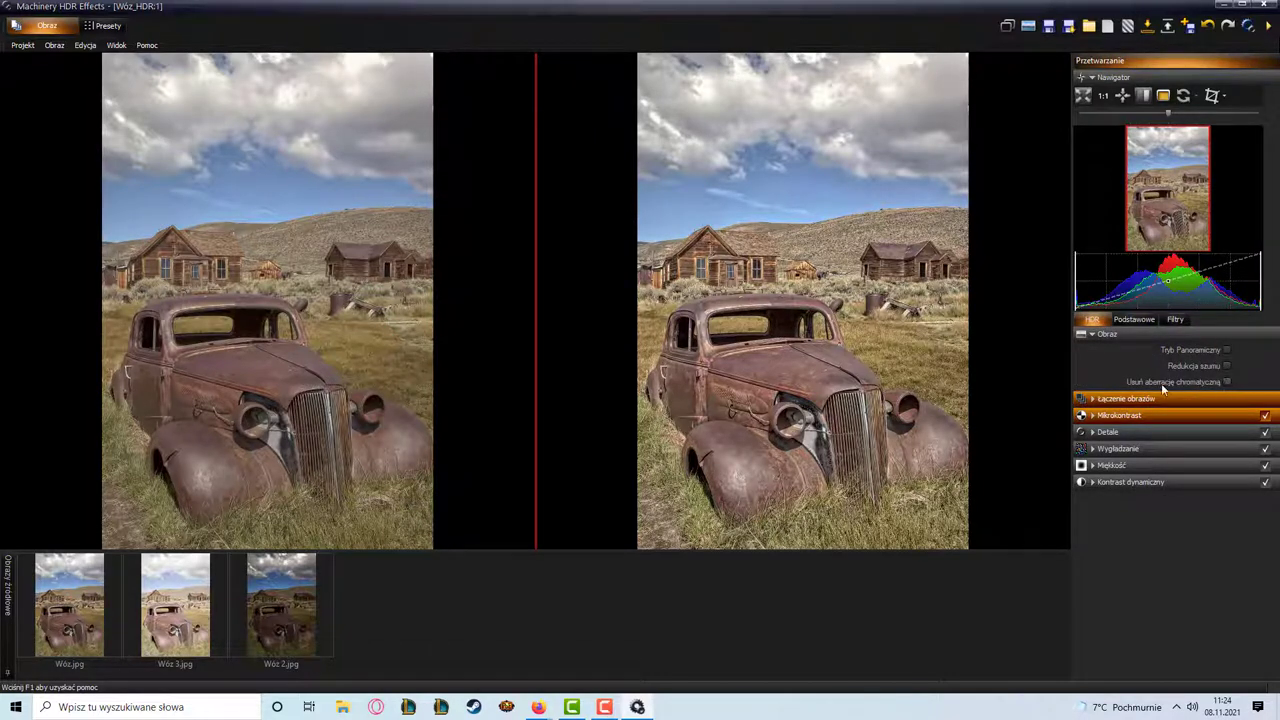
{"action": "left_click", "coordinate": [1185, 399]}
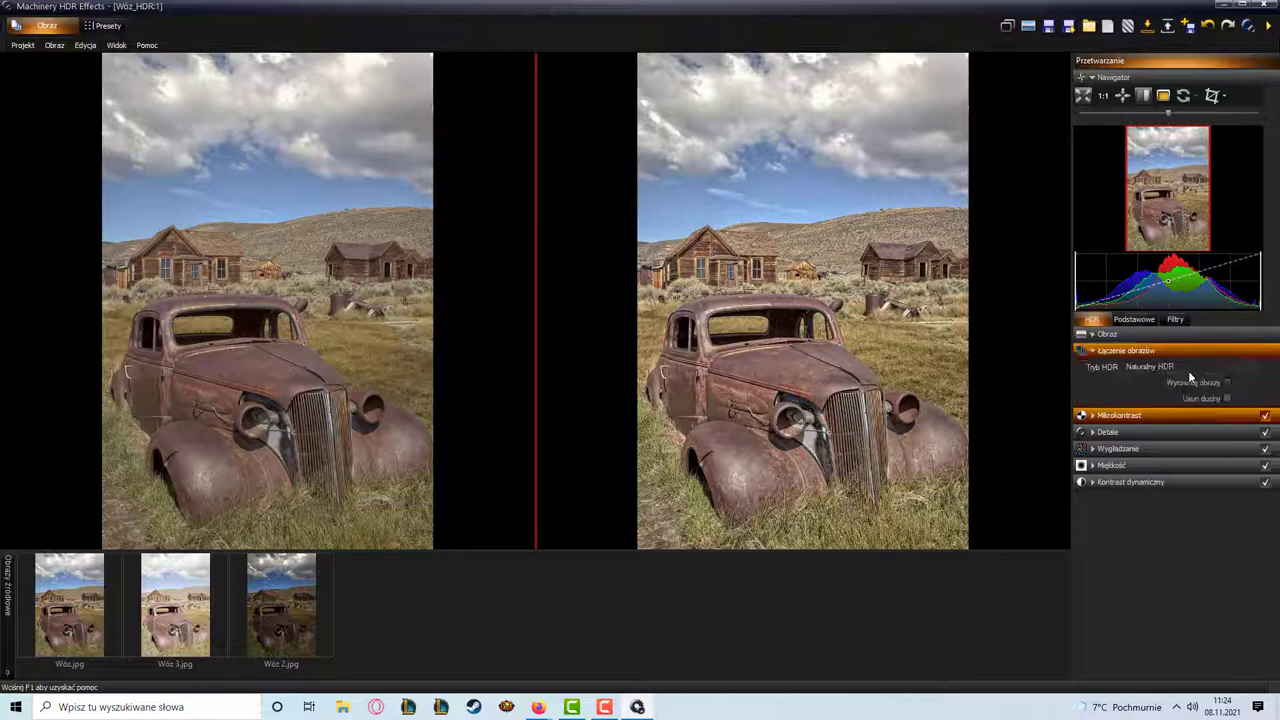
{"action": "left_click", "coordinate": [1246, 370]}
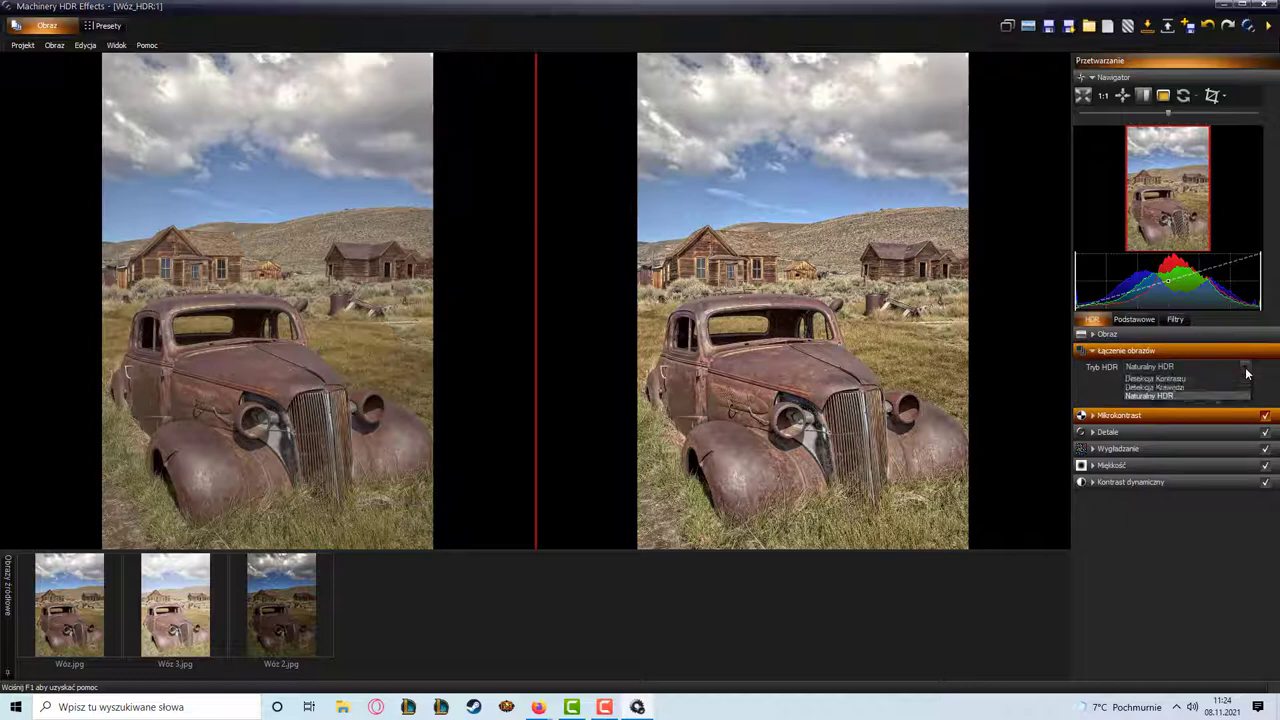
{"action": "left_click", "coordinate": [1173, 389]}
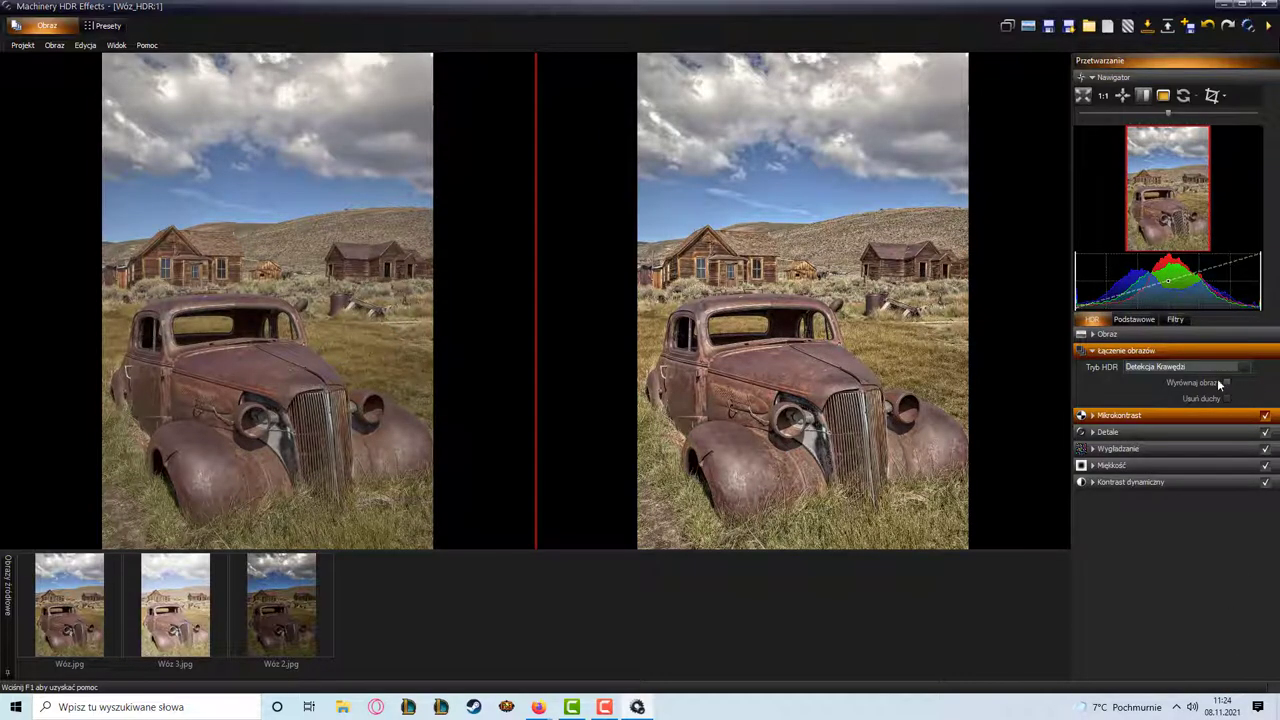
{"action": "left_click", "coordinate": [1166, 418]}
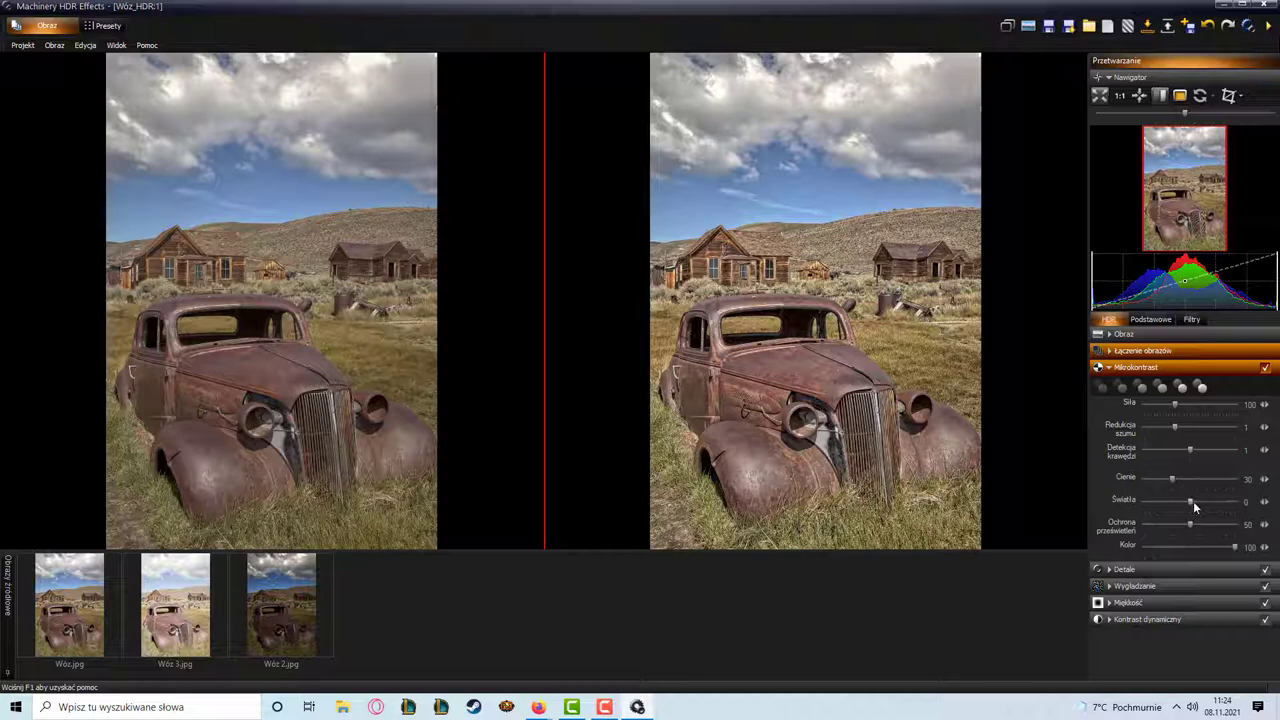
Try several Mikrokontrast presets, settling on Siła 150, Redukcja szumu 2, Cienie 30
{"action": "mouse_move", "coordinate": [1193, 500]}
{"action": "left_mouse_down"}
{"action": "mouse_move", "coordinate": [1225, 499]}
{"action": "mouse_move", "coordinate": [1189, 503]}
{"action": "left_mouse_up"}
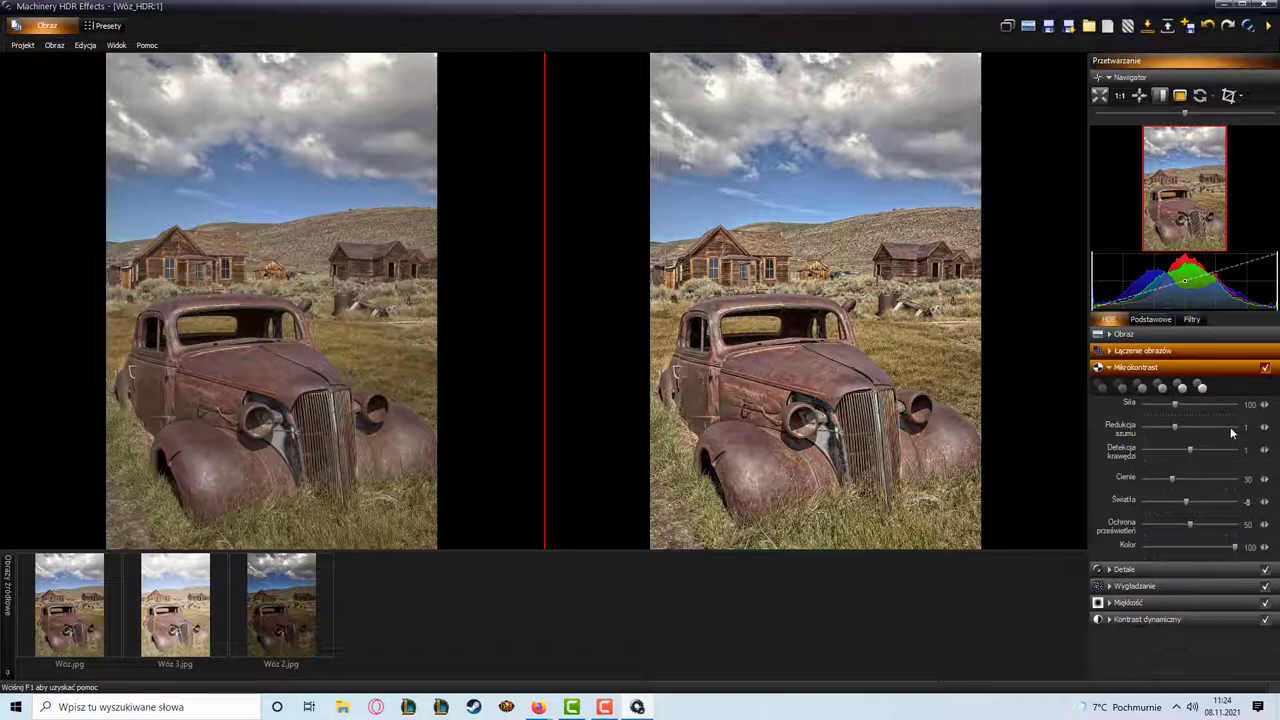
{"action": "left_click", "coordinate": [1201, 388]}
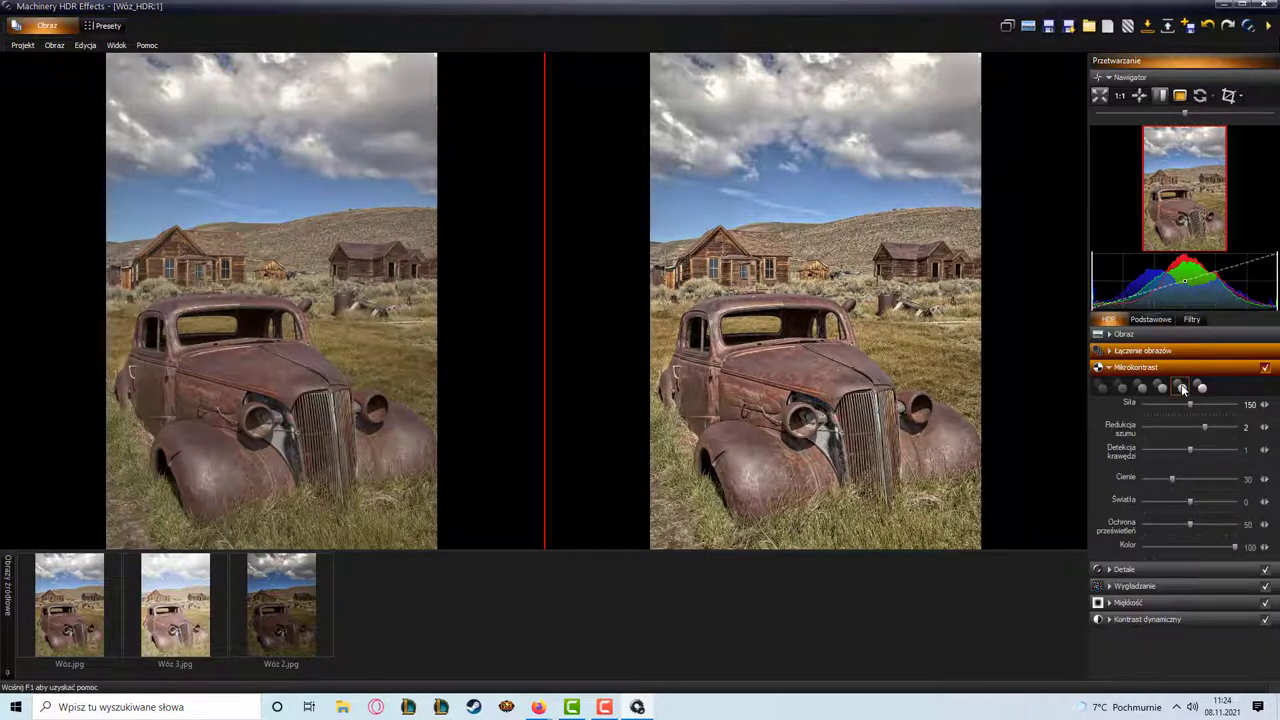
{"action": "left_click", "coordinate": [1201, 388]}
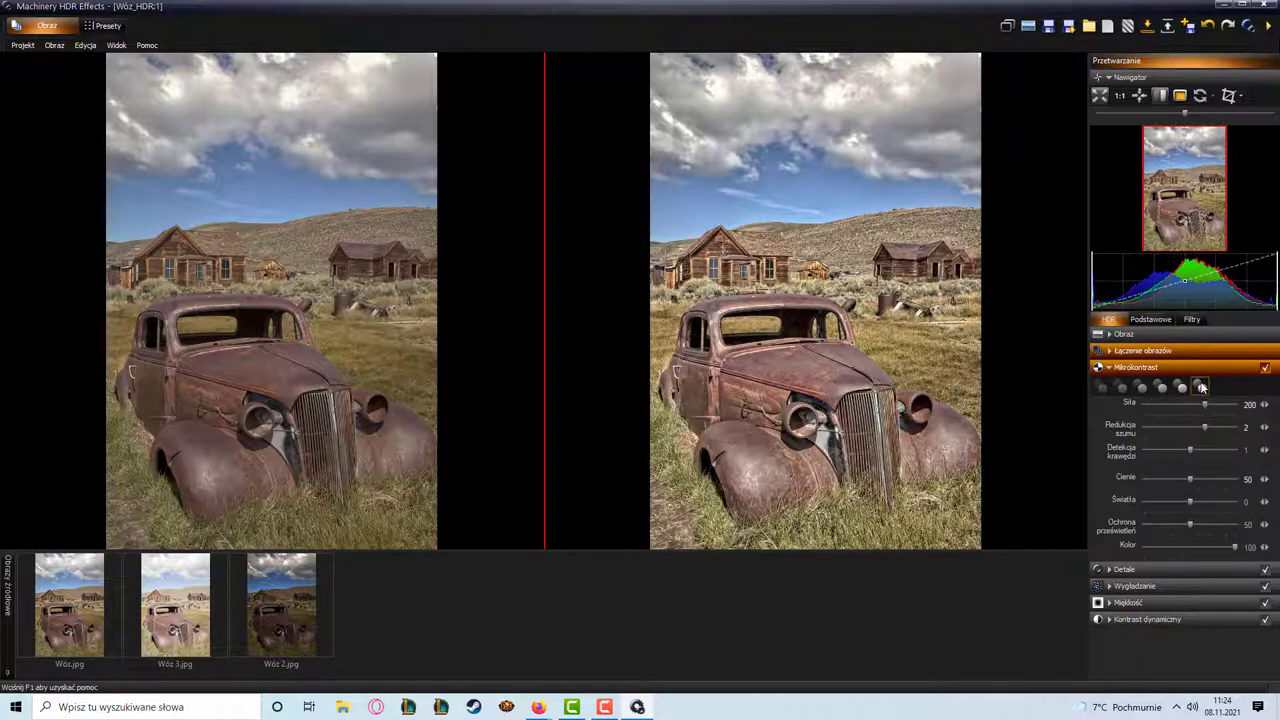
{"action": "left_click", "coordinate": [1104, 389]}
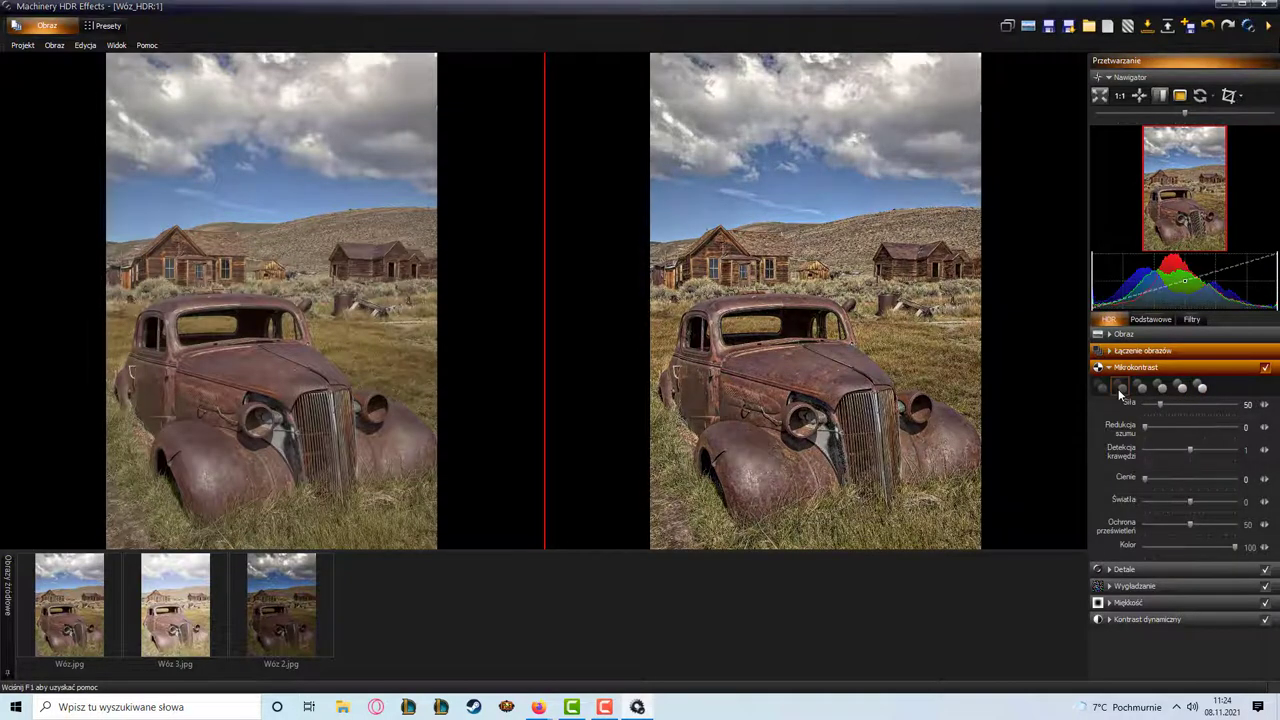
{"action": "left_click", "coordinate": [1102, 388]}
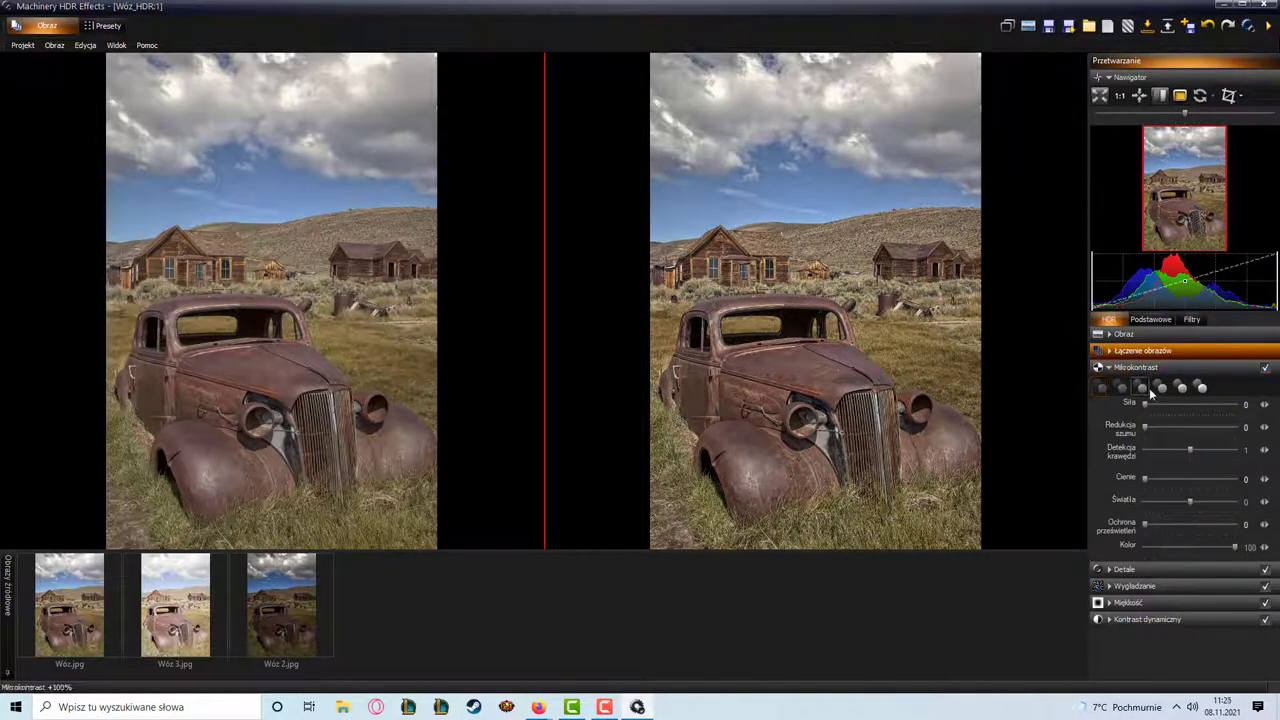
{"action": "left_click", "coordinate": [1142, 389]}
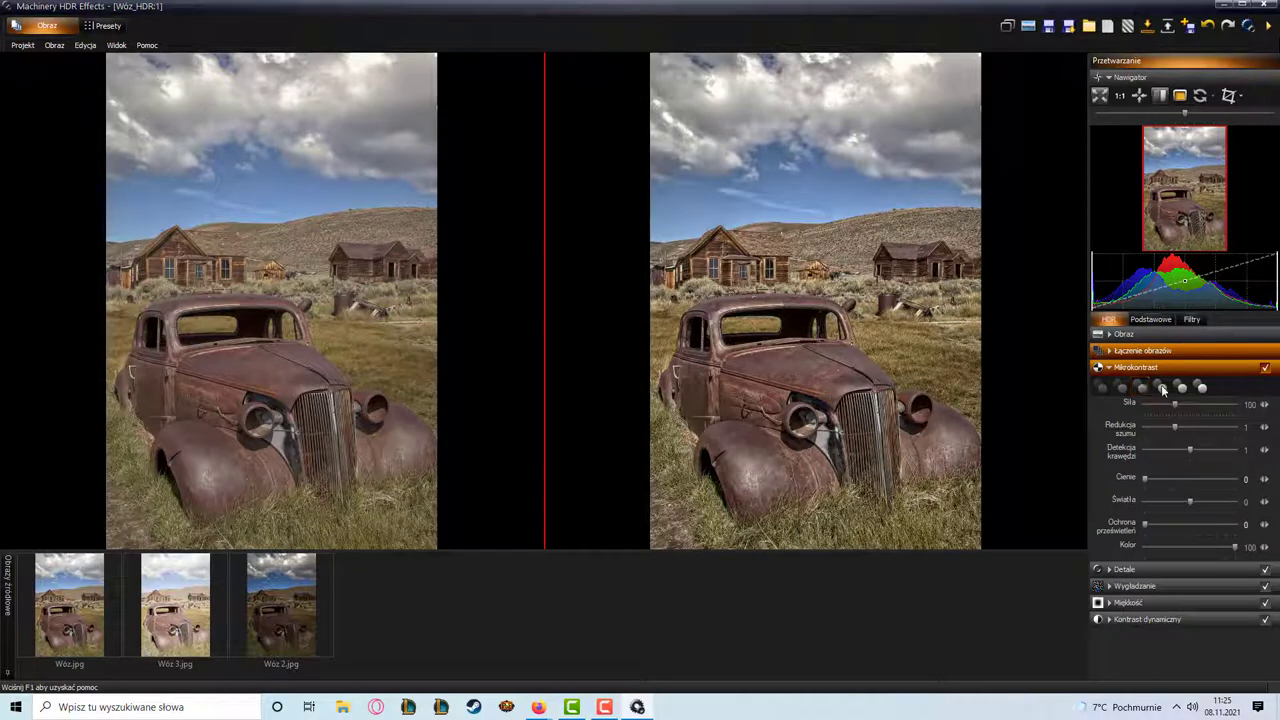
{"action": "left_click", "coordinate": [1176, 389]}
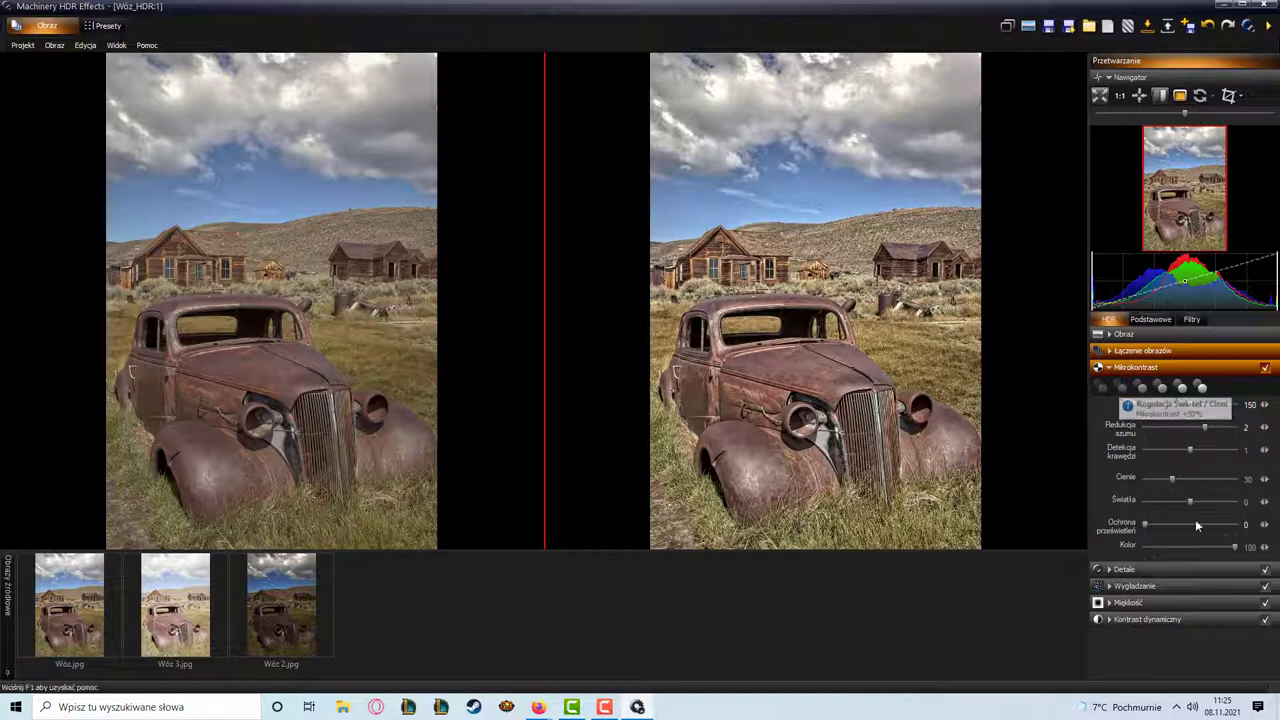
In Detale, set Małe kontrasty to 58 and Duże kontrasty to 29, and lower the tone curve
{"action": "left_click", "coordinate": [1150, 570]}
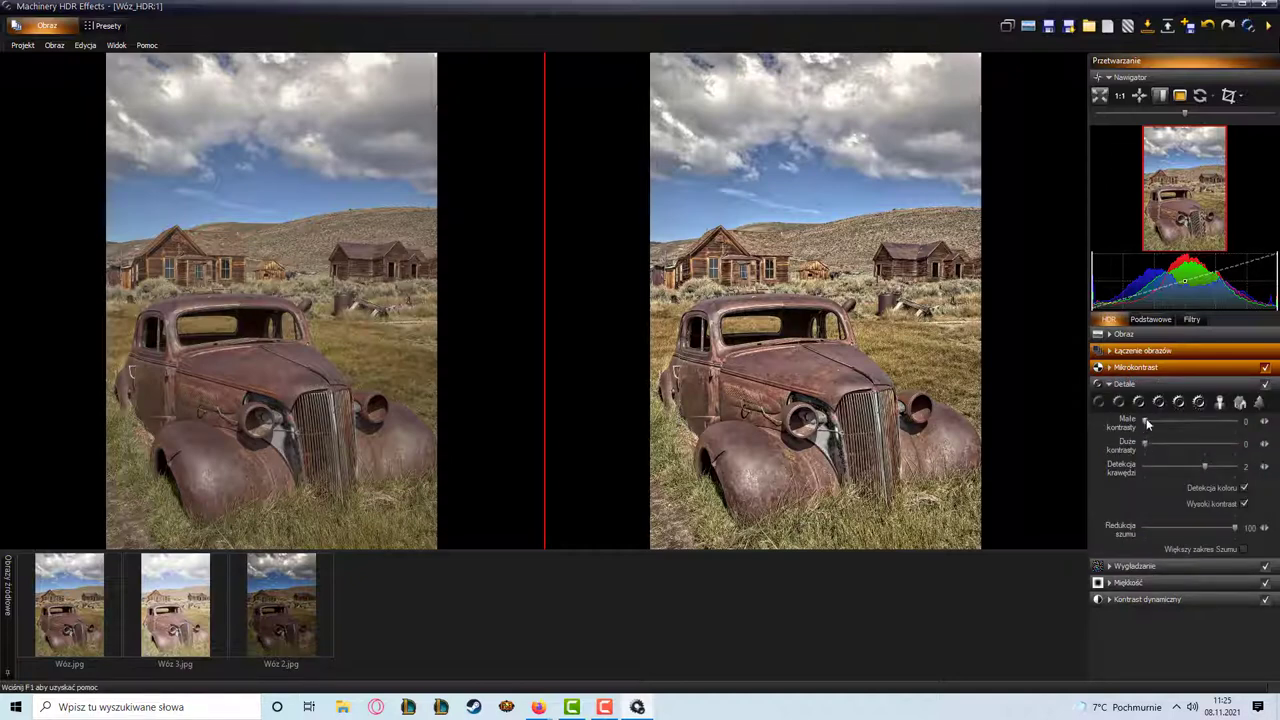
{"action": "left_click_drag", "start_coordinate": [1146, 424], "coordinate": [1186, 428]}
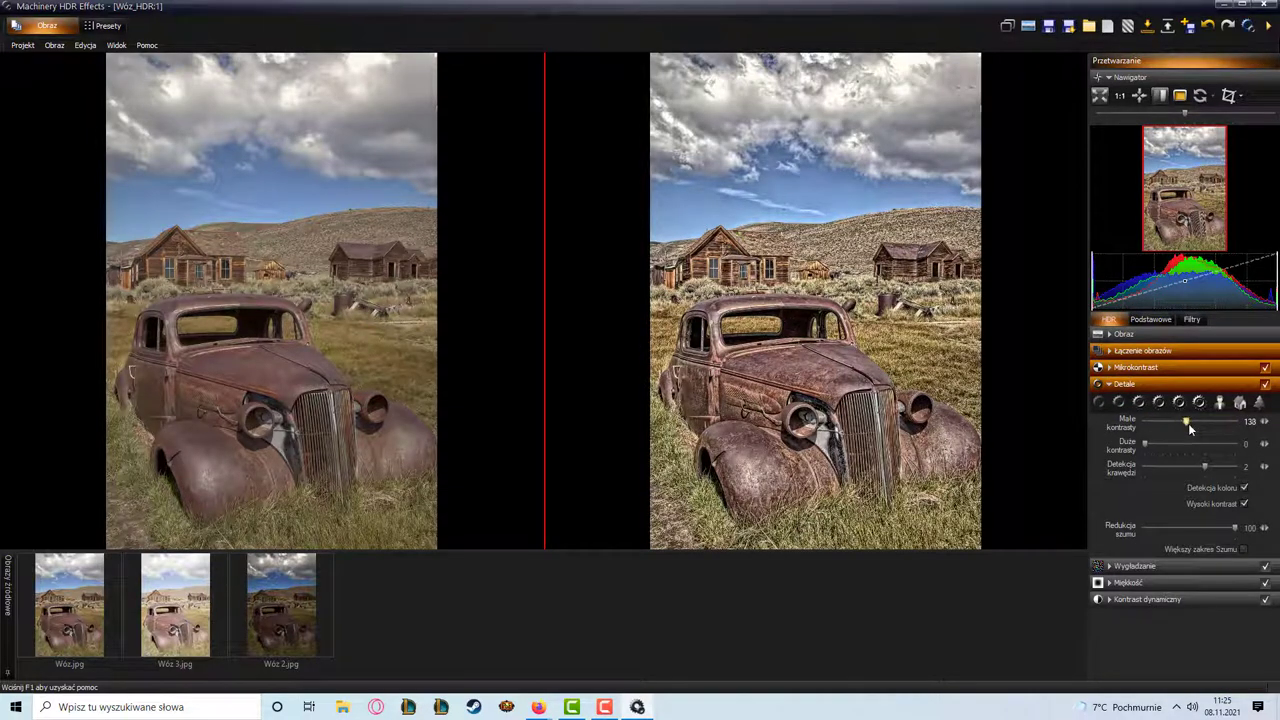
{"action": "left_click_drag", "start_coordinate": [1189, 422], "coordinate": [1160, 424]}
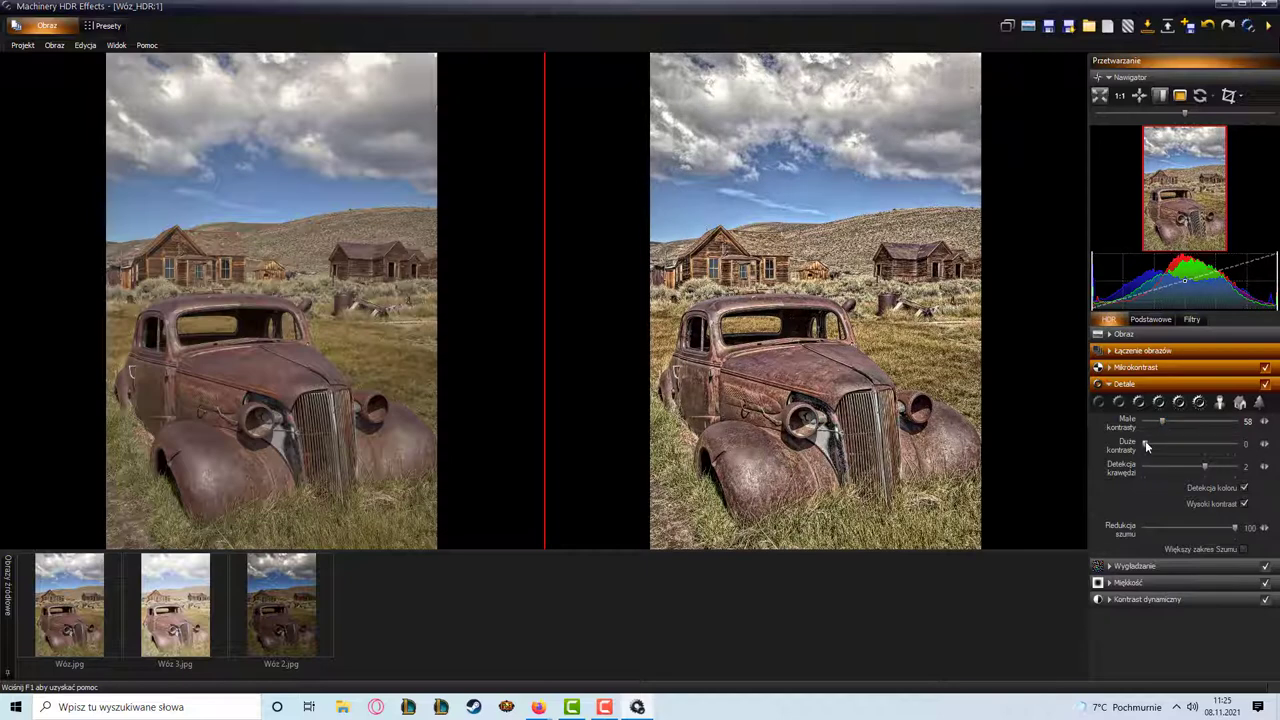
{"action": "mouse_move", "coordinate": [1146, 444]}
{"action": "left_mouse_down"}
{"action": "mouse_move", "coordinate": [1172, 446]}
{"action": "mouse_move", "coordinate": [1153, 446]}
{"action": "left_mouse_up"}
{"action": "left_click_drag", "start_coordinate": [1185, 283], "coordinate": [1193, 289]}
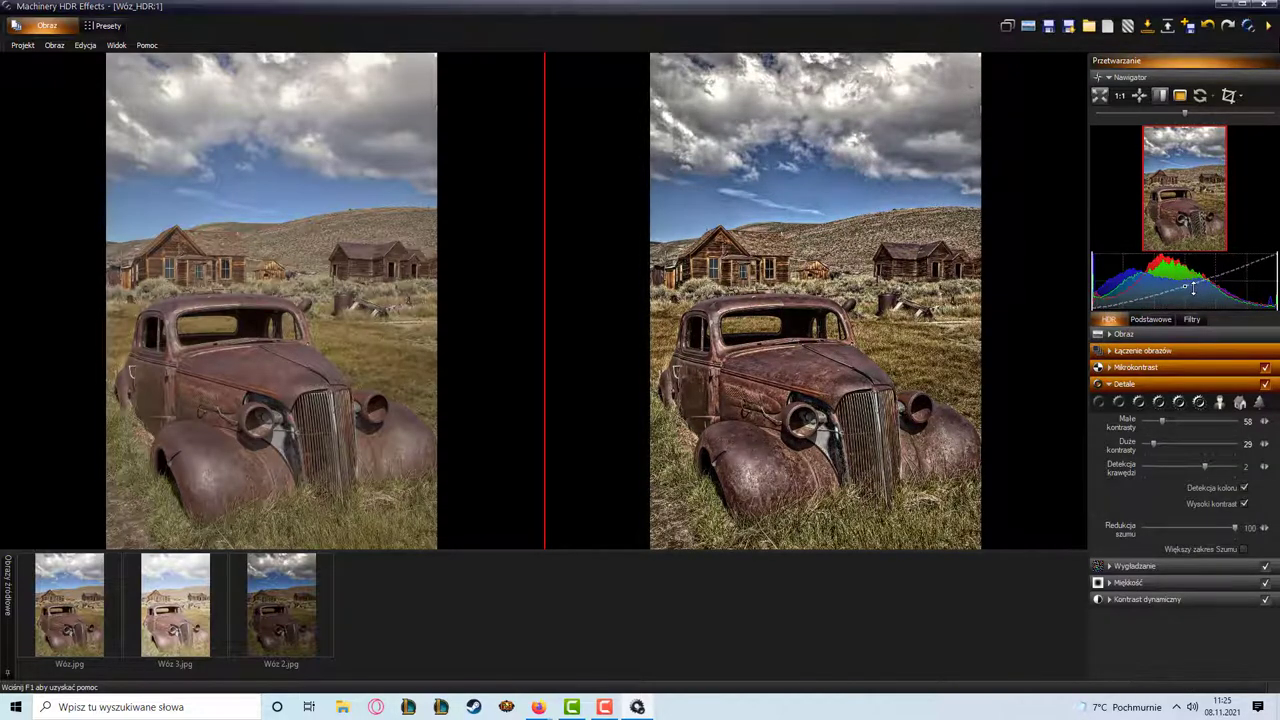
Enable Wygładzanie with Kurz i rysy, and Szum (kolor), Szum and Małe kontrasty at 50
{"action": "left_click", "coordinate": [1133, 567]}
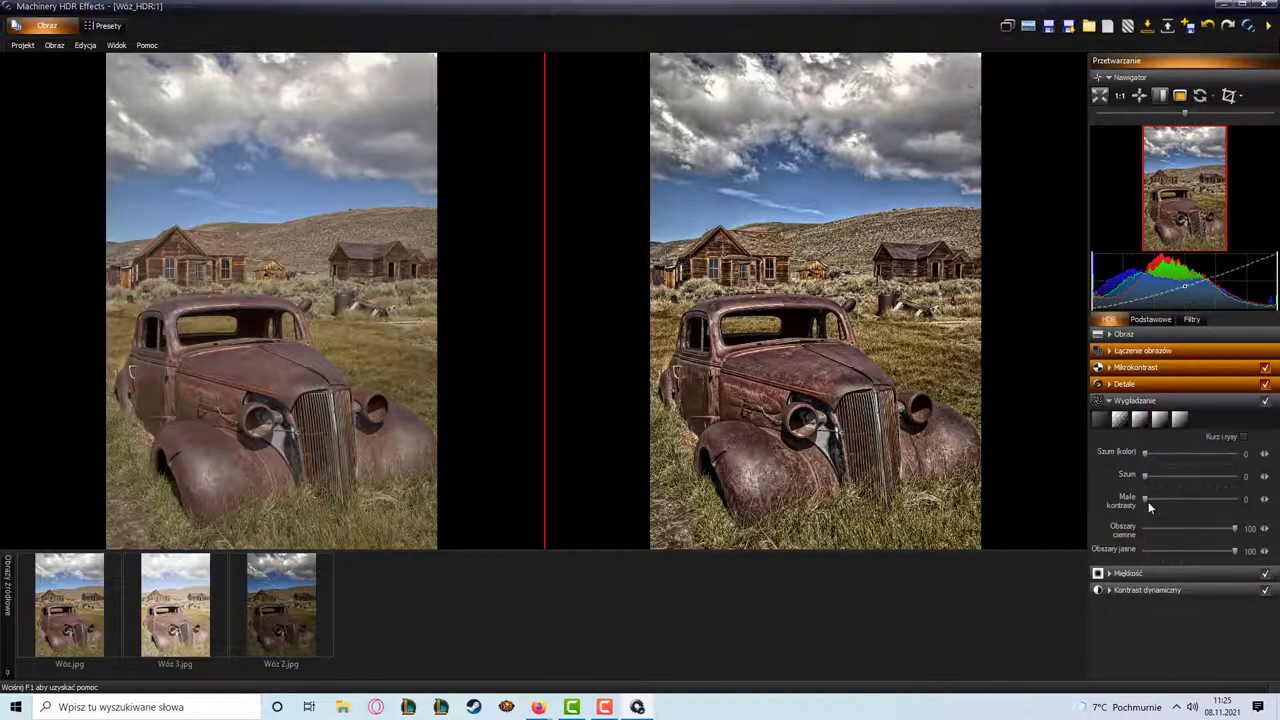
{"action": "left_click_drag", "start_coordinate": [1146, 500], "coordinate": [1159, 500]}
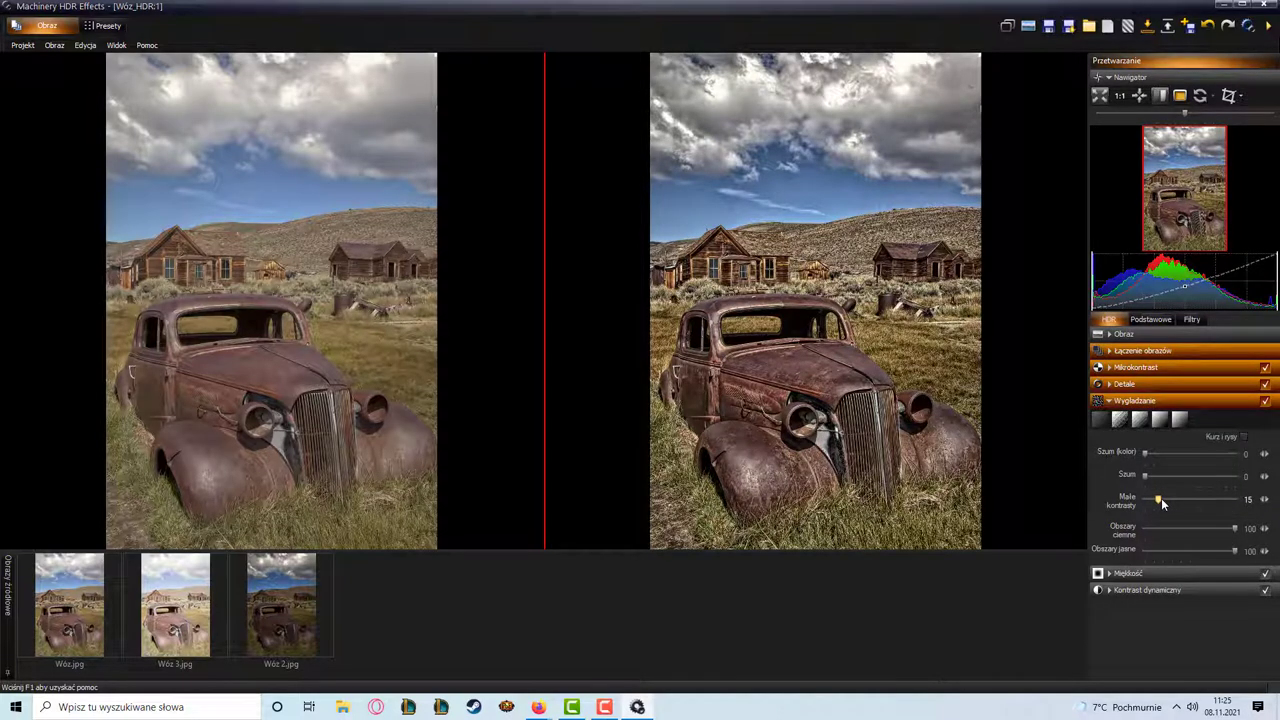
{"action": "left_click_drag", "start_coordinate": [1162, 503], "coordinate": [1145, 503]}
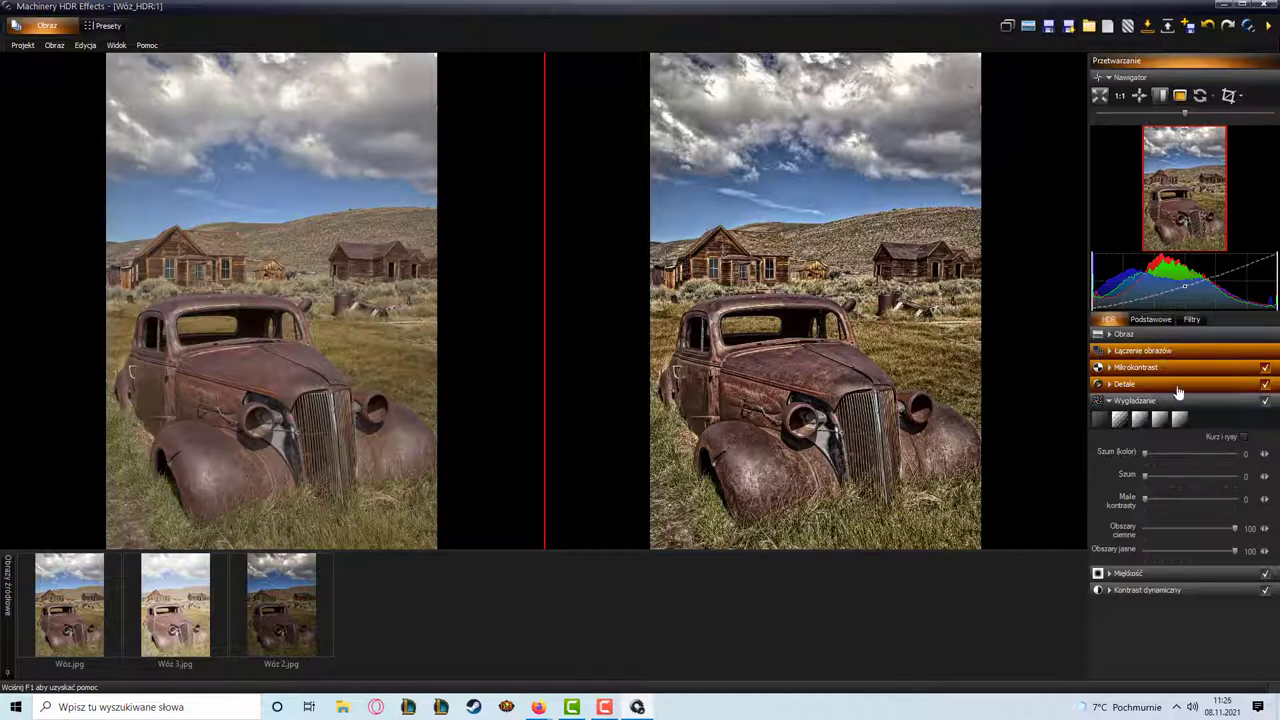
{"action": "left_click", "coordinate": [1172, 418]}
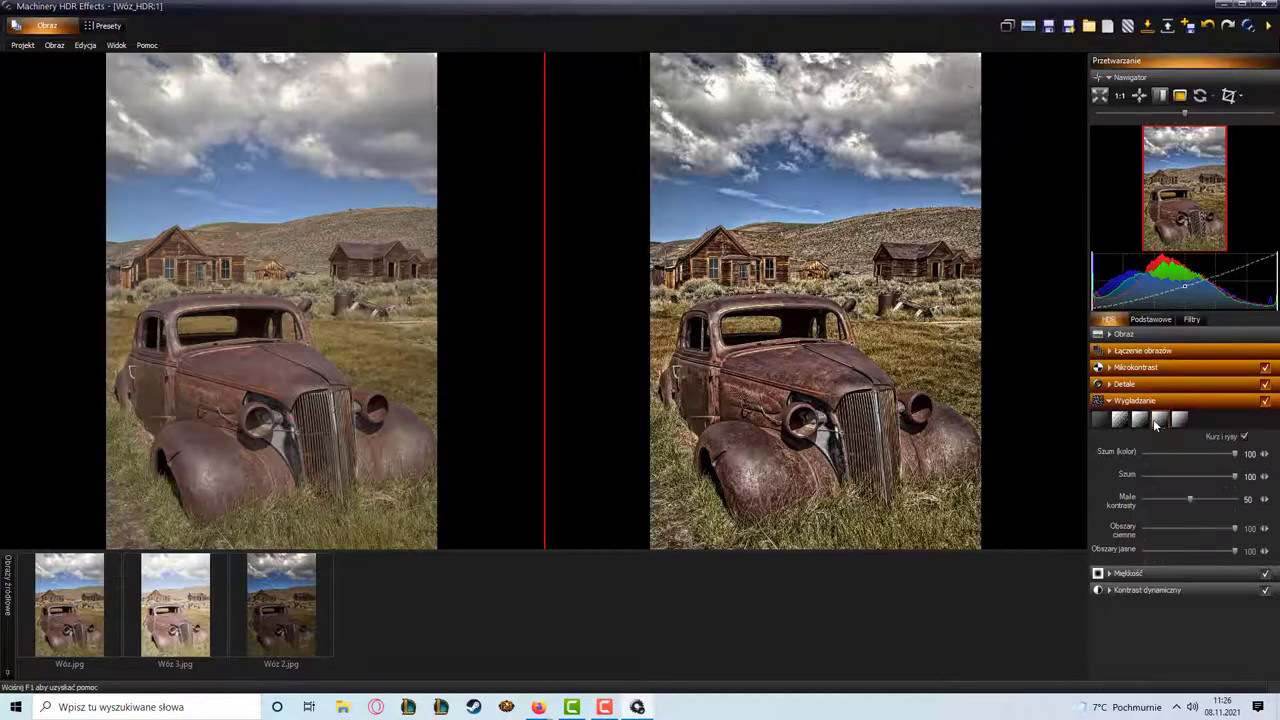
{"action": "left_click", "coordinate": [1139, 421]}
Look over the project and editing menu commands
{"action": "left_click", "coordinate": [50, 45]}
{"action": "left_click", "coordinate": [30, 45]}
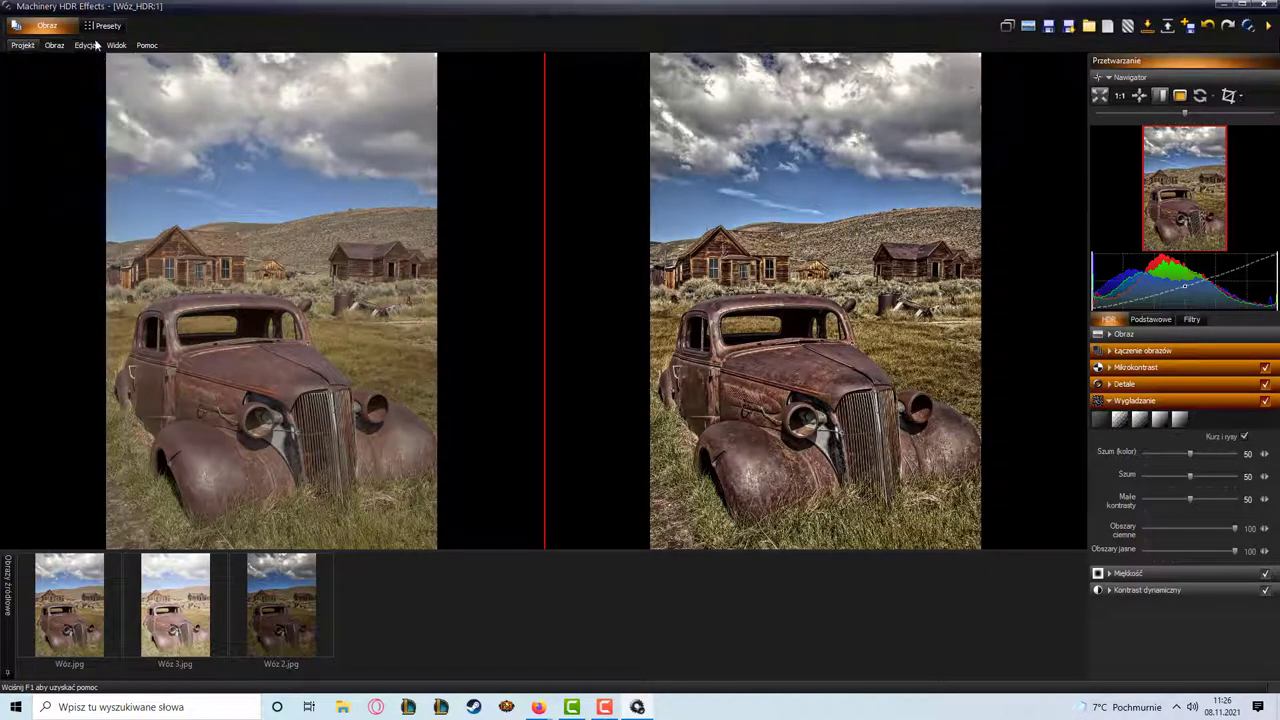
{"action": "left_click", "coordinate": [85, 45]}
Apply the ColdHot.cube 3DLUT preset from the Presety gallery to Wóz_HDR
{"action": "left_click", "coordinate": [108, 26]}
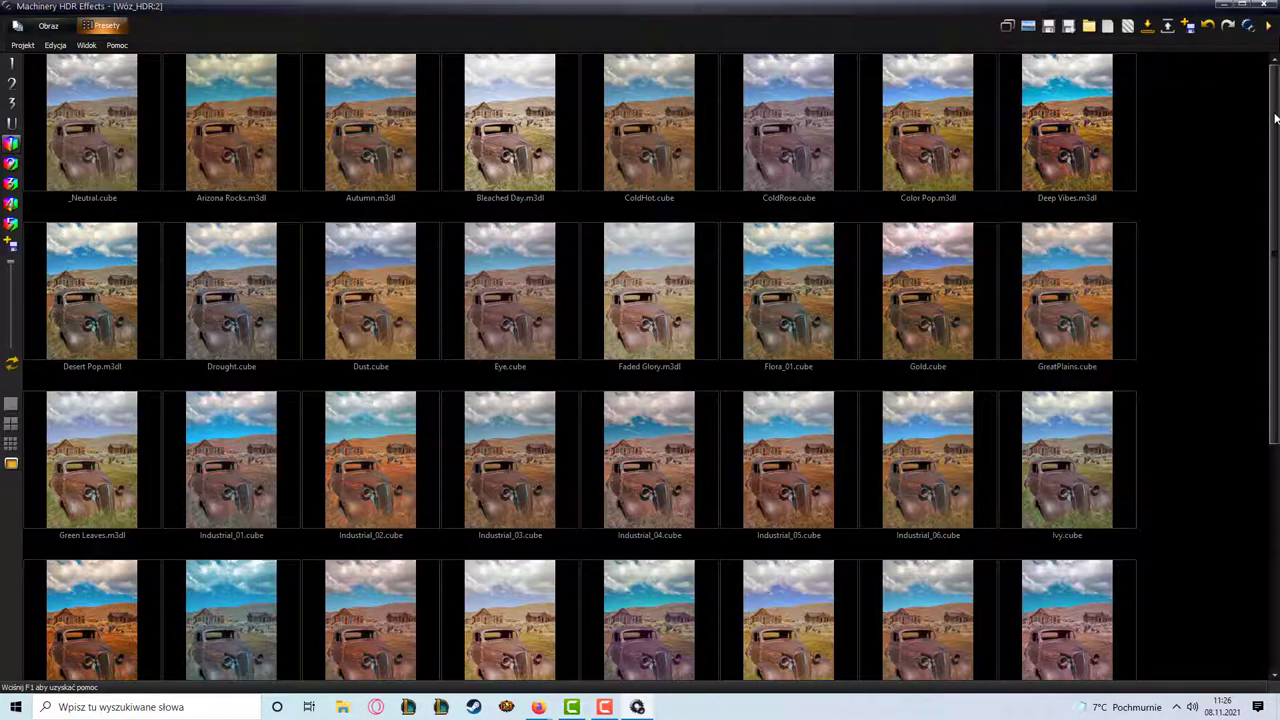
{"action": "left_click_drag", "start_coordinate": [1275, 120], "coordinate": [1249, 273]}
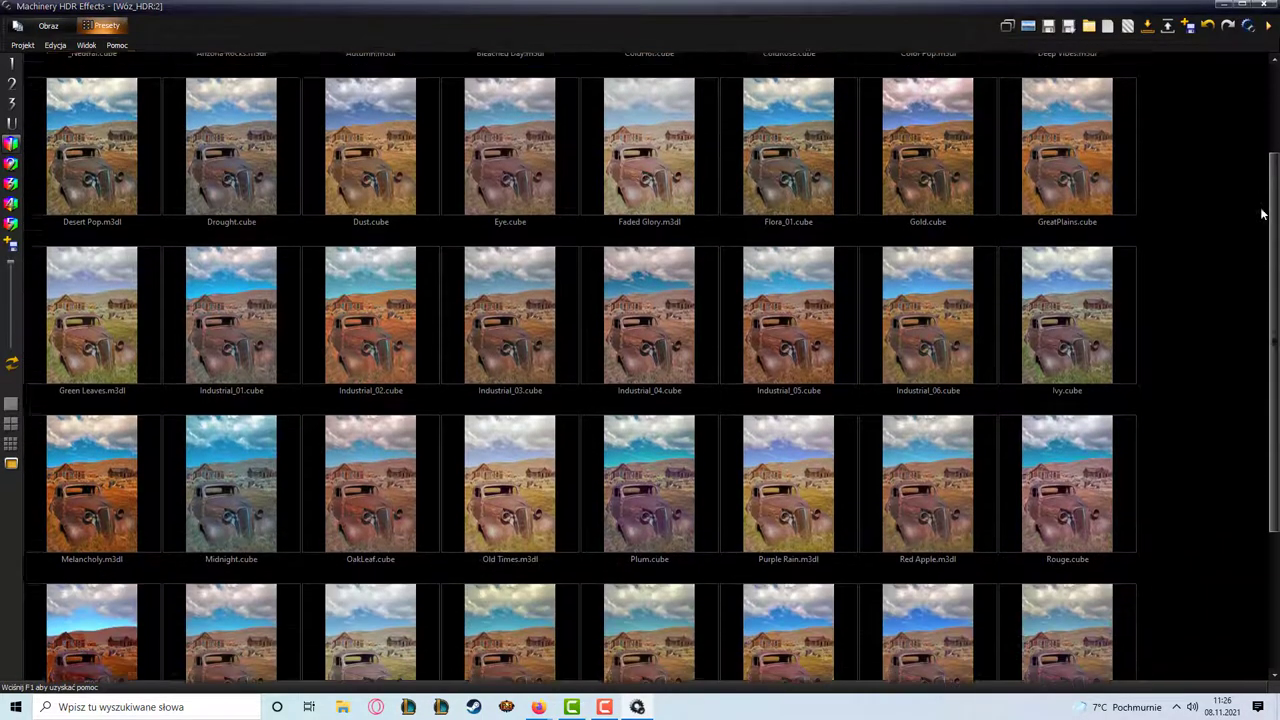
{"action": "scroll", "coordinate": [1240, 300], "scroll_direction": "up", "scroll_amount": 2}
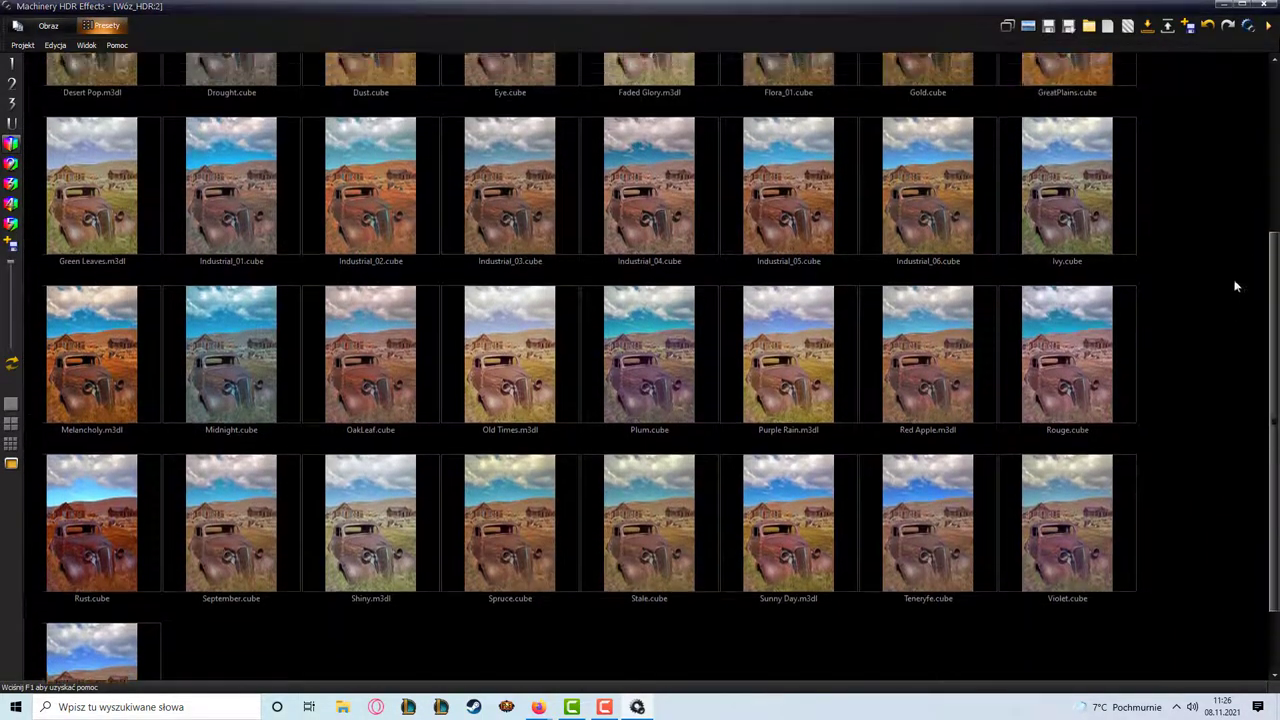
{"action": "scroll", "coordinate": [1236, 207], "scroll_direction": "up", "scroll_amount": 3}
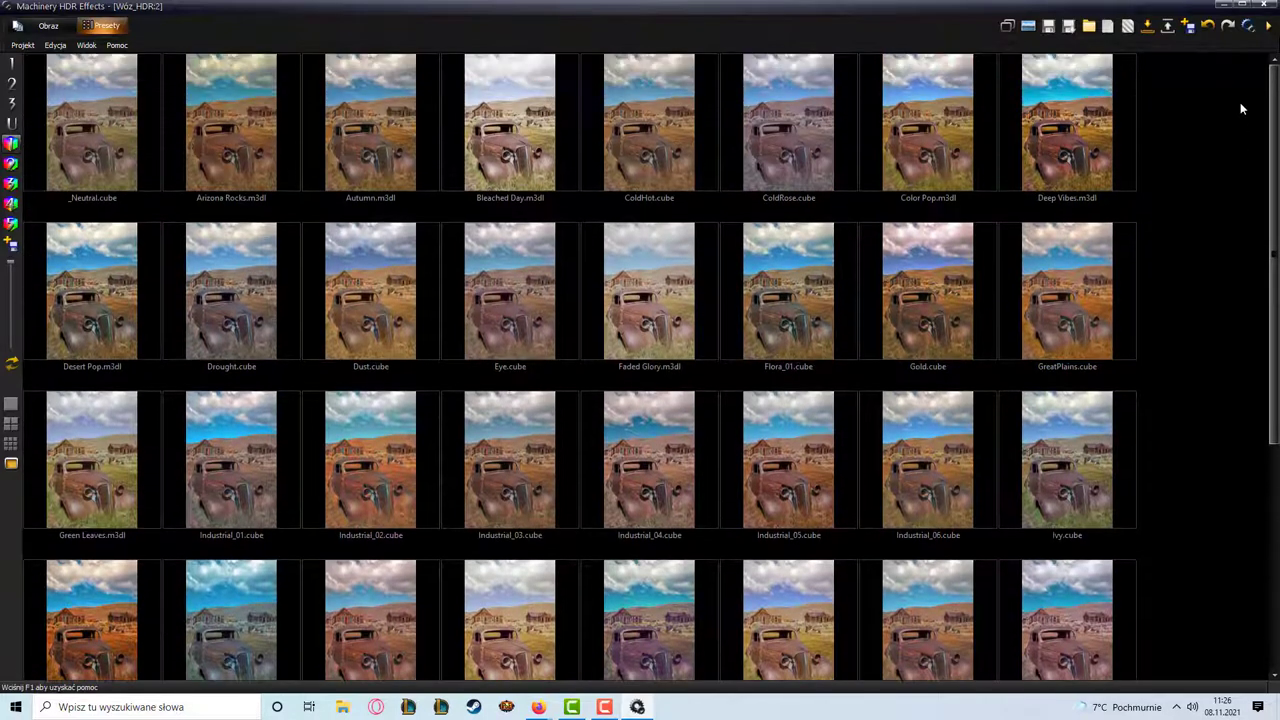
{"action": "left_click", "coordinate": [667, 140]}
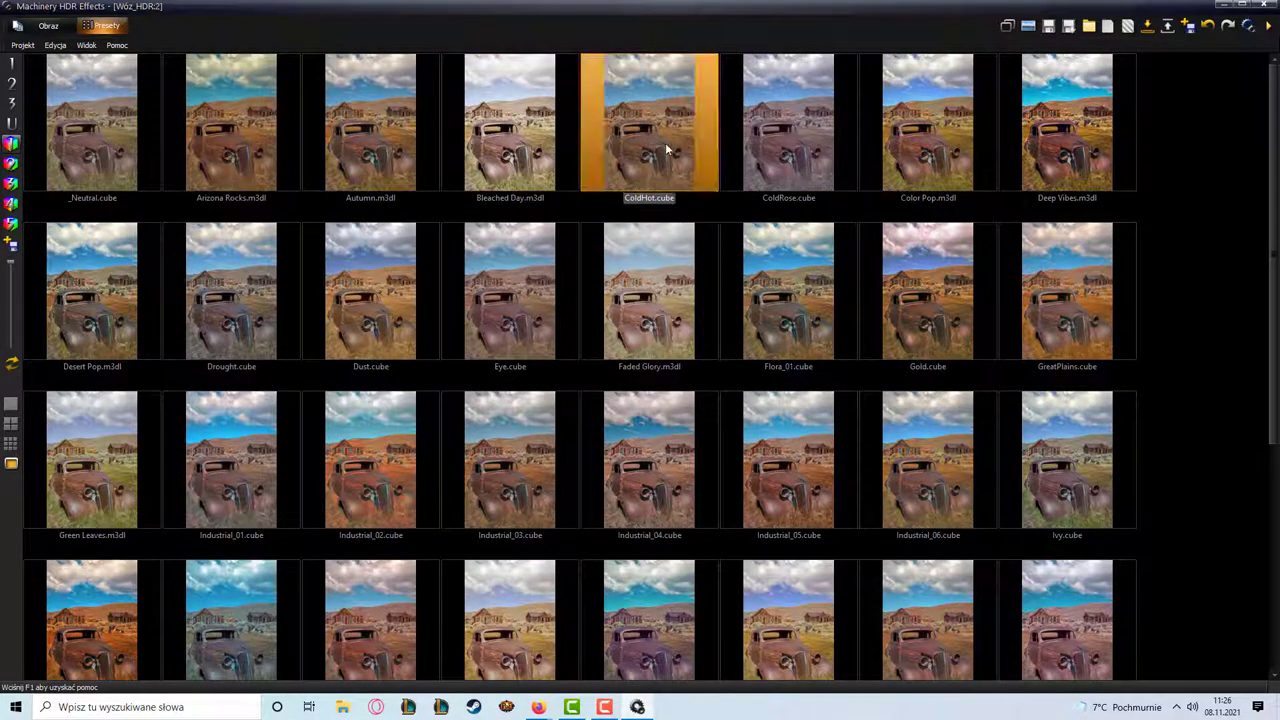
{"action": "double_click", "coordinate": [665, 142]}
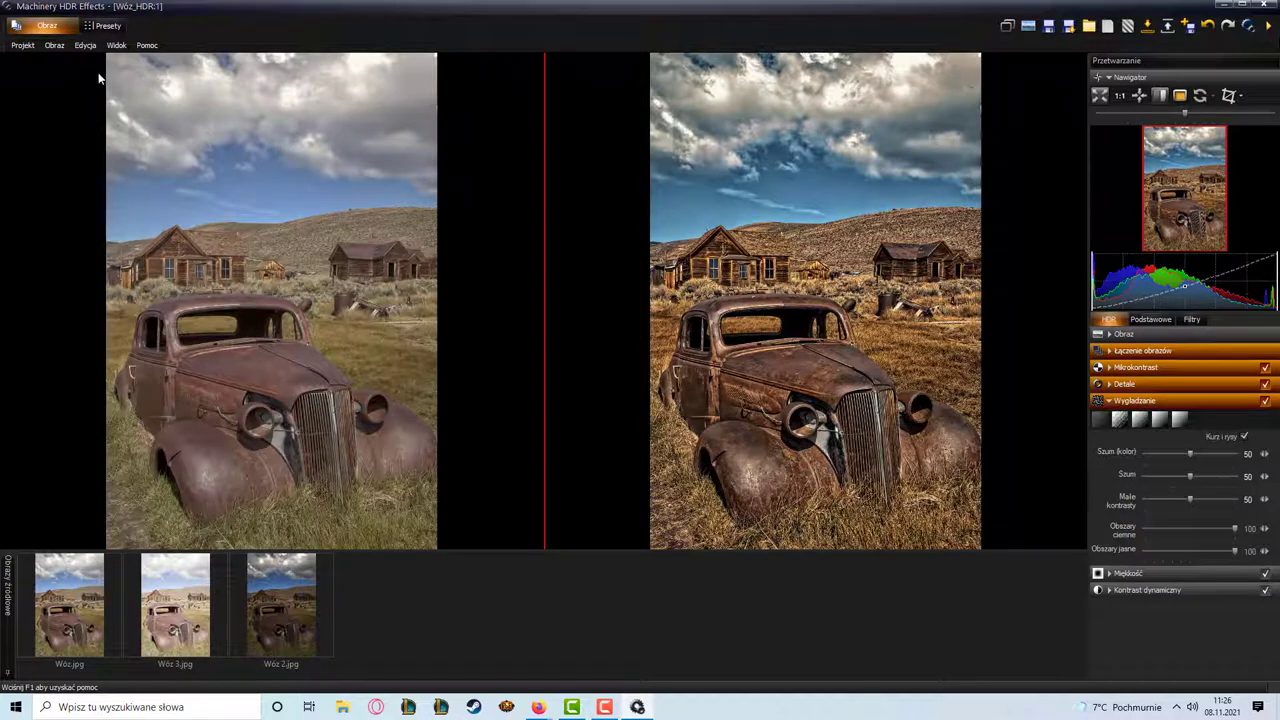
Apply Color Pop.m3dl from Presety, then replace it with Vivid.cube from the bottom of the list
{"action": "left_click", "coordinate": [108, 25]}
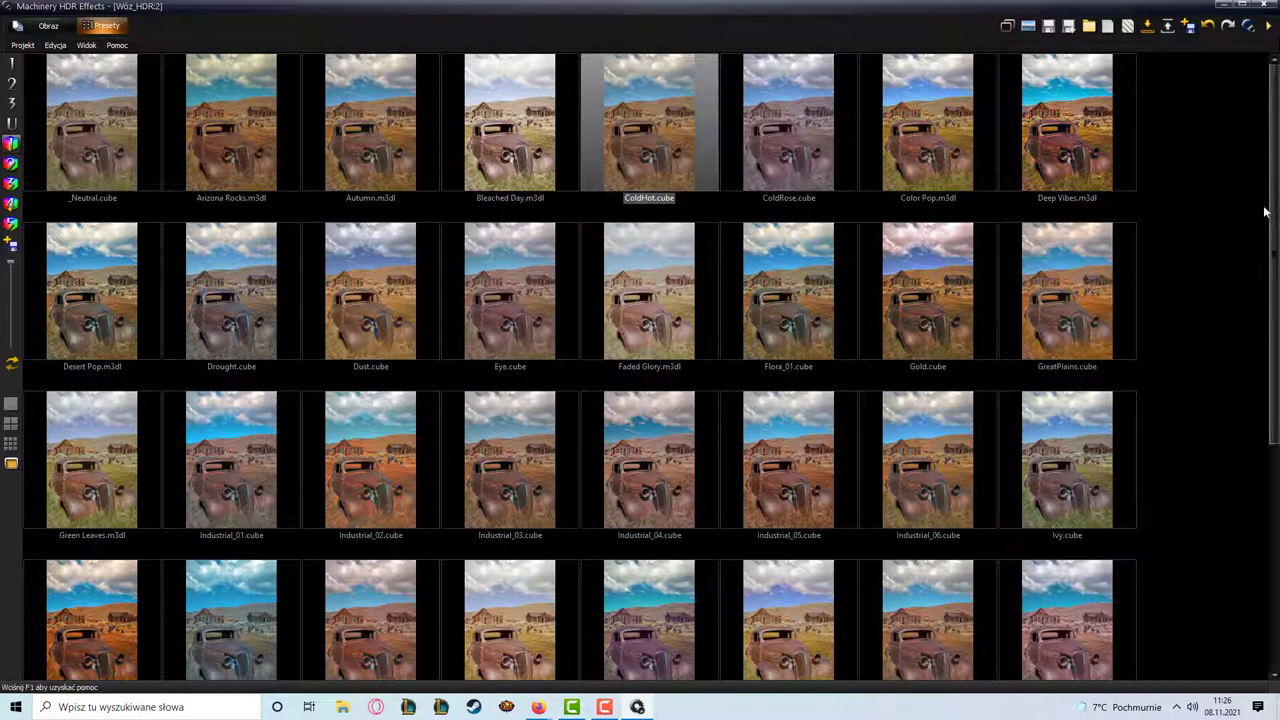
{"action": "double_click", "coordinate": [924, 130]}
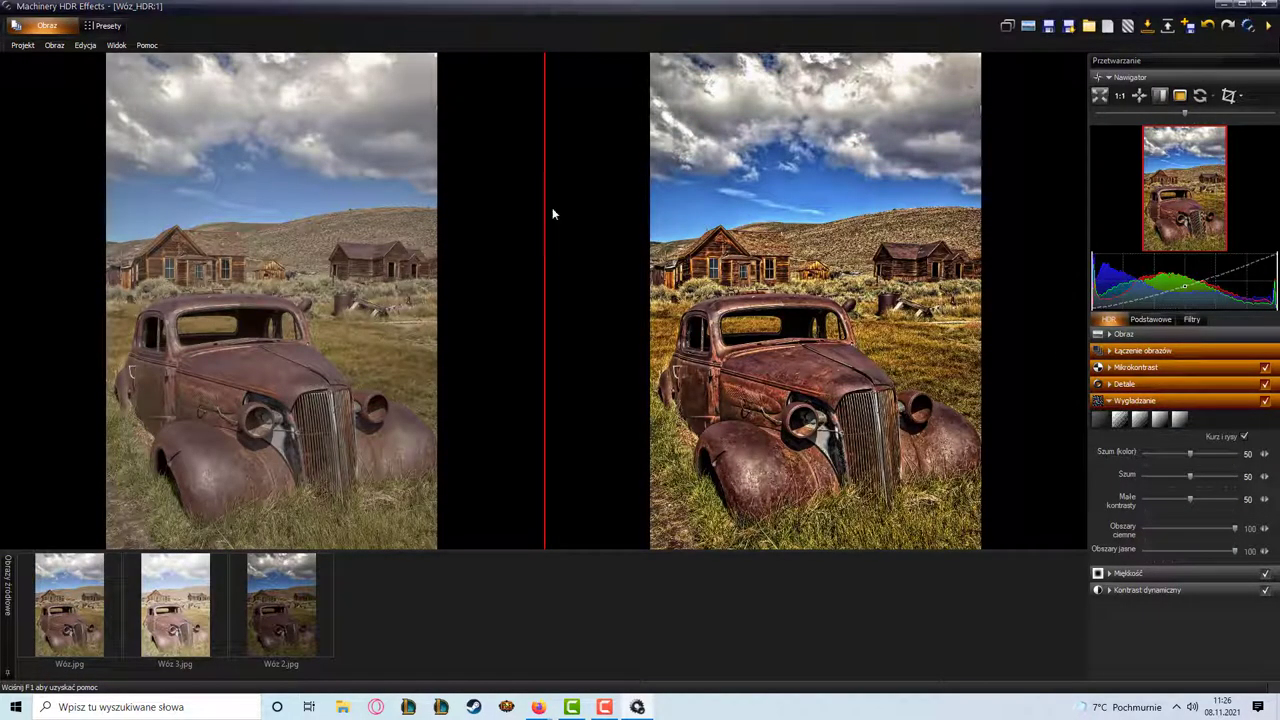
{"action": "left_click", "coordinate": [118, 29]}
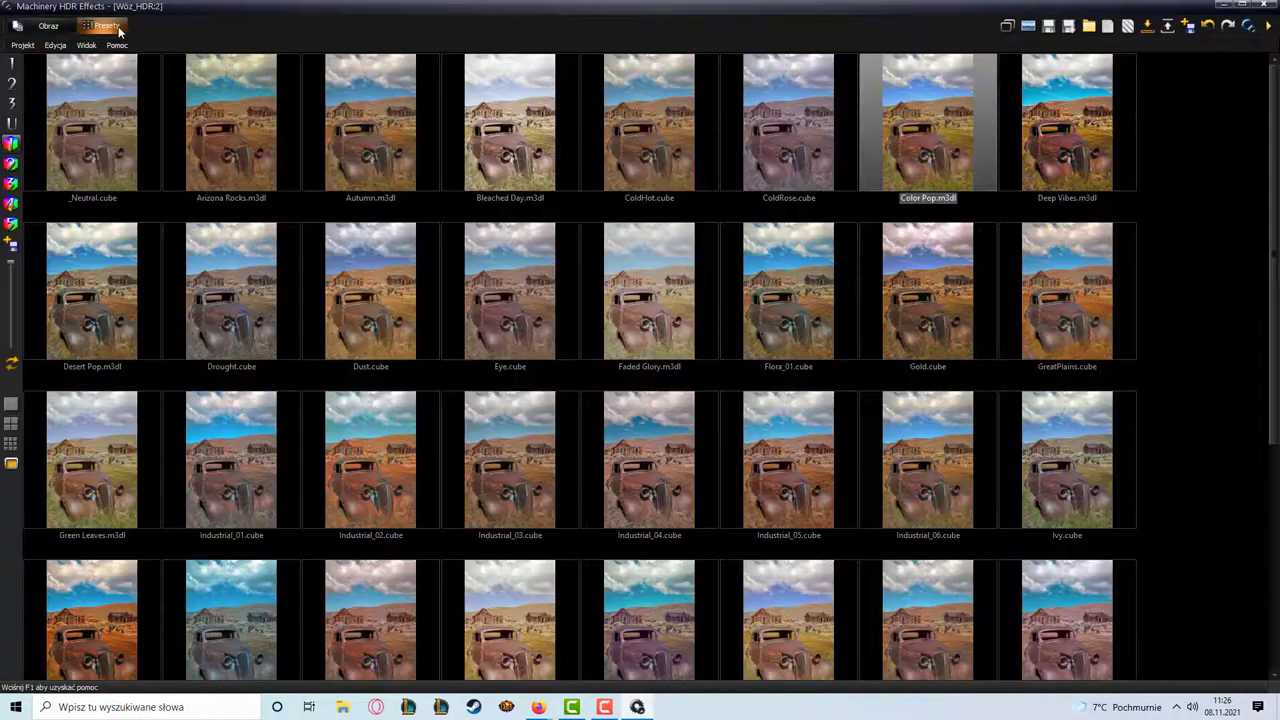
{"action": "scroll", "coordinate": [1273, 185], "scroll_direction": "down", "scroll_amount": 1}
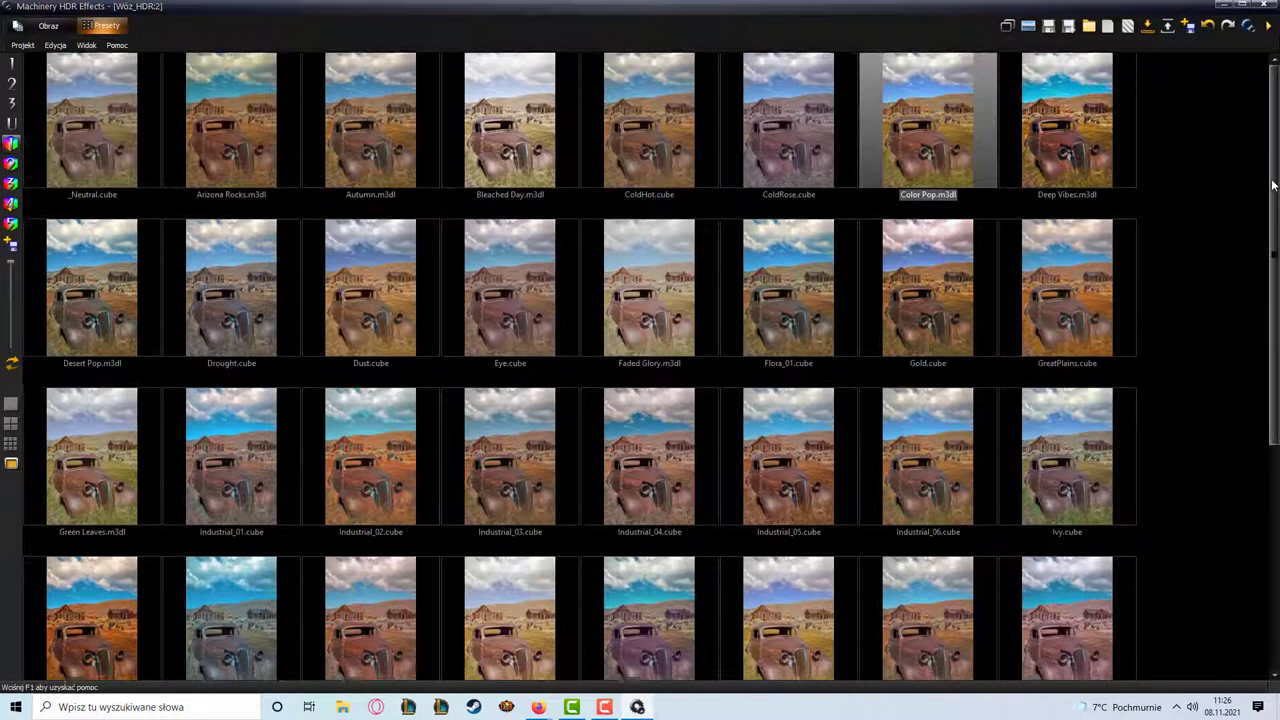
{"action": "left_click_drag", "start_coordinate": [1273, 185], "coordinate": [1235, 466]}
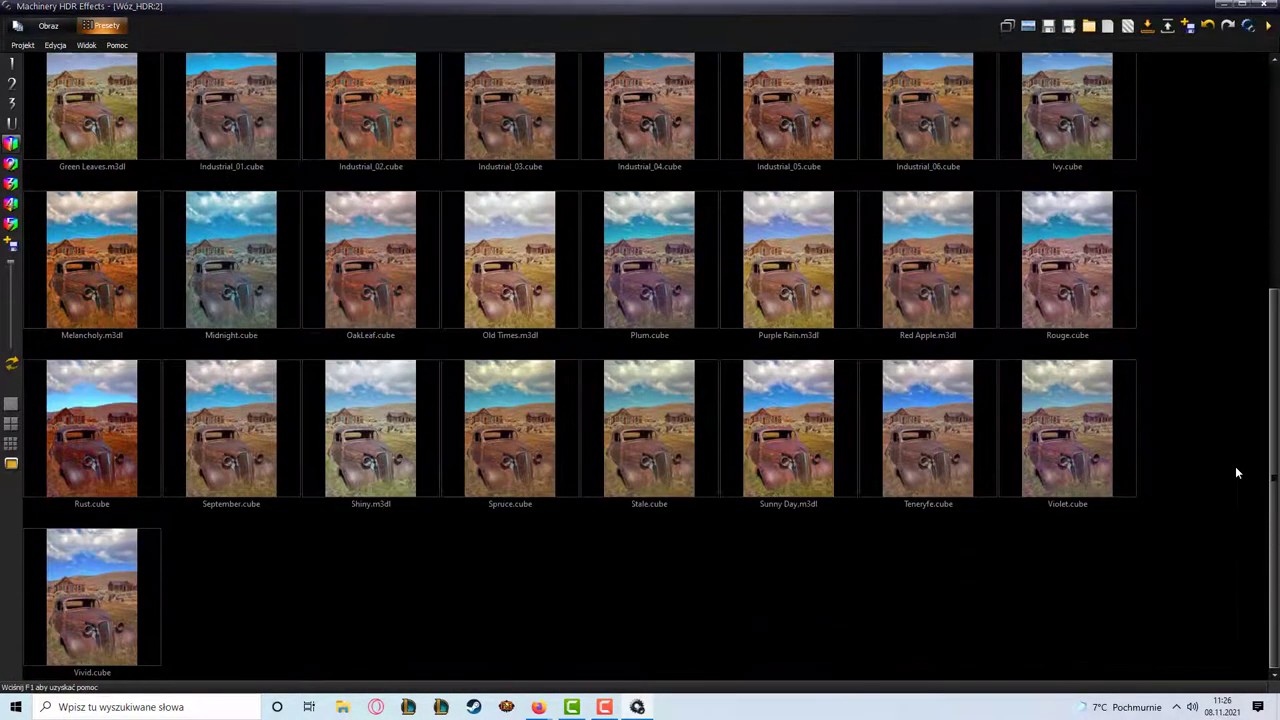
{"action": "double_click", "coordinate": [104, 557]}
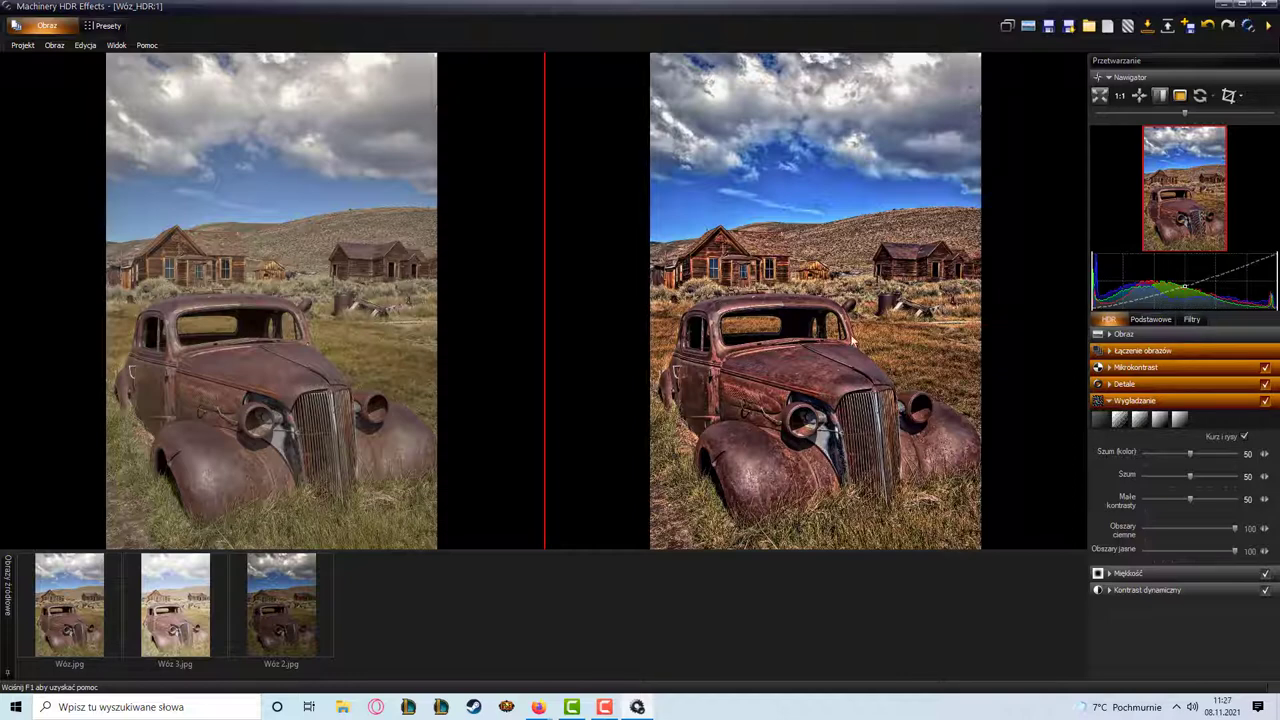
Enlarge the Presety previews to three per row, scroll through them and select Arizona Rocks.m3dl
{"action": "left_click", "coordinate": [106, 26]}
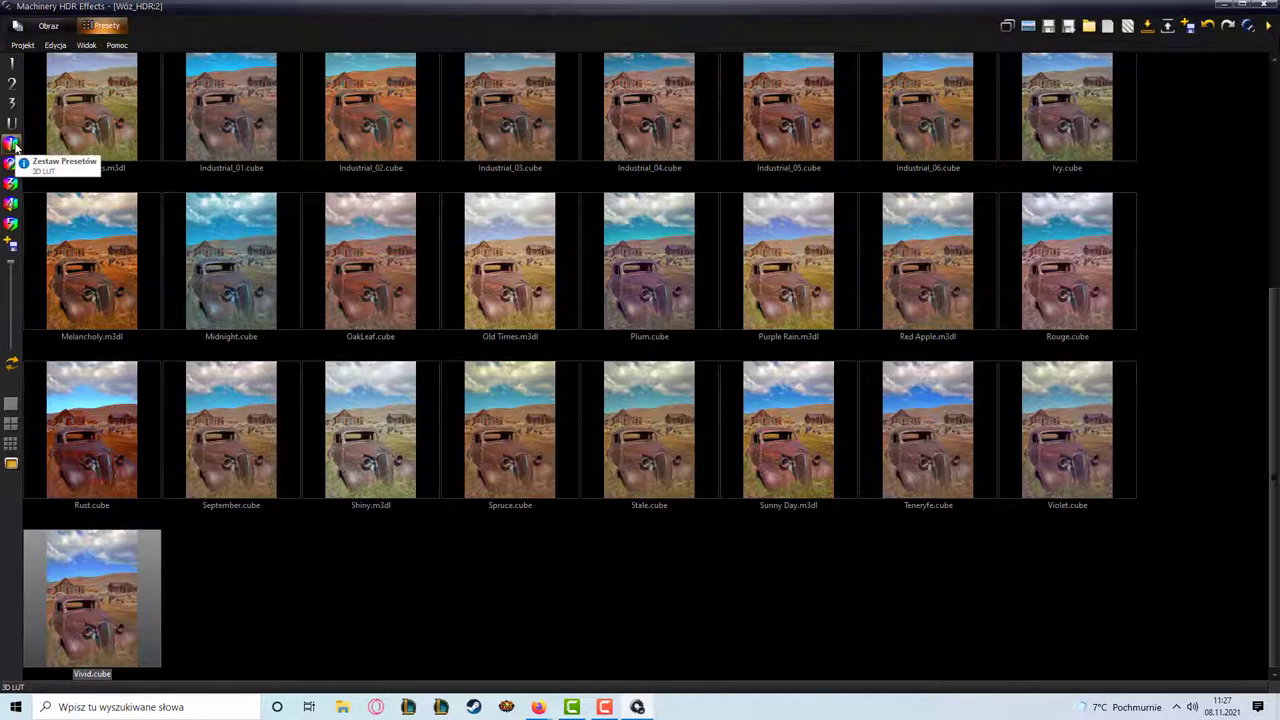
{"action": "left_click", "coordinate": [13, 297]}
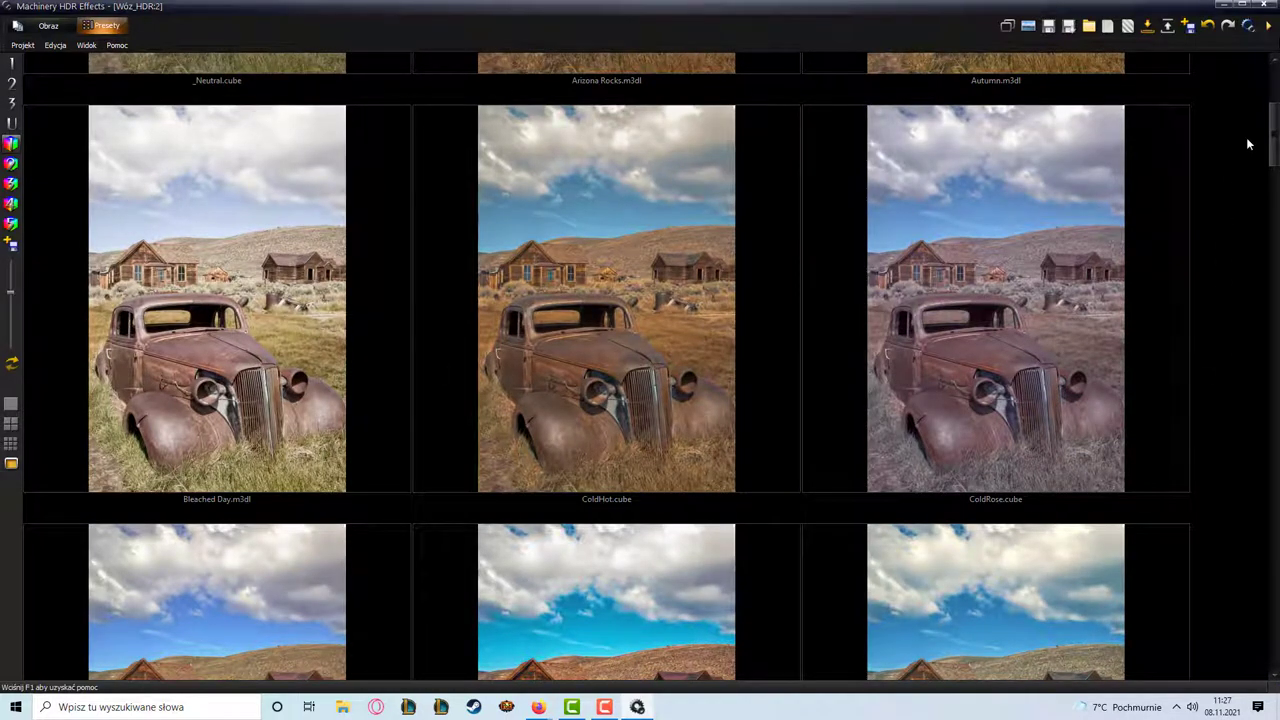
{"action": "mouse_move", "coordinate": [1275, 138]}
{"action": "left_mouse_down"}
{"action": "mouse_move", "coordinate": [1276, 92]}
{"action": "mouse_move", "coordinate": [1248, 233]}
{"action": "left_mouse_up"}
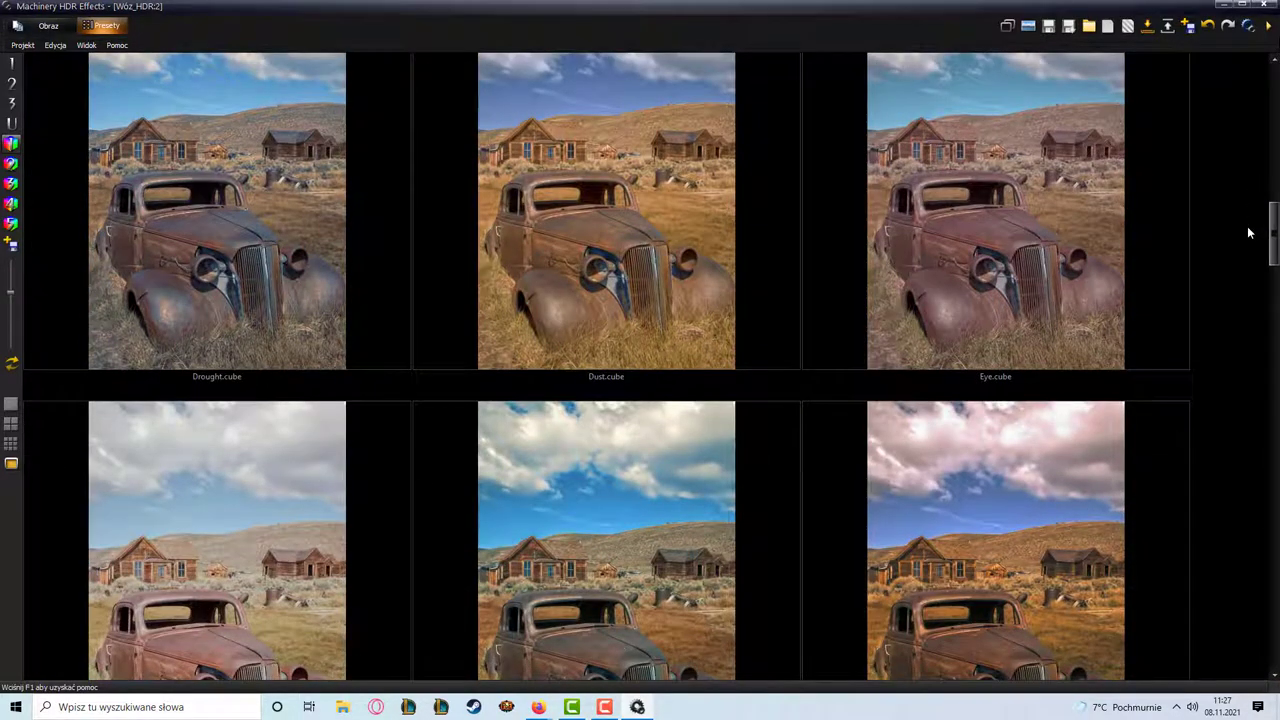
{"action": "left_click_drag", "start_coordinate": [1248, 233], "coordinate": [1246, 302]}
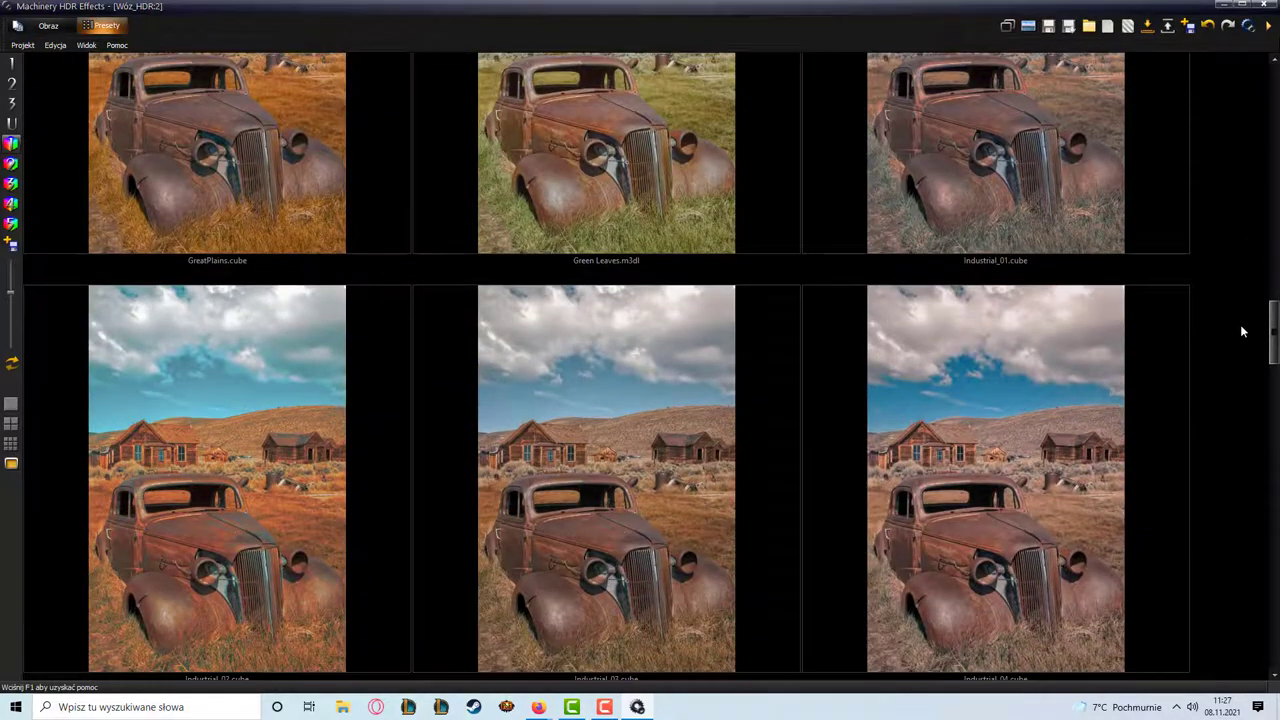
{"action": "left_click_drag", "start_coordinate": [1246, 302], "coordinate": [1245, 349]}
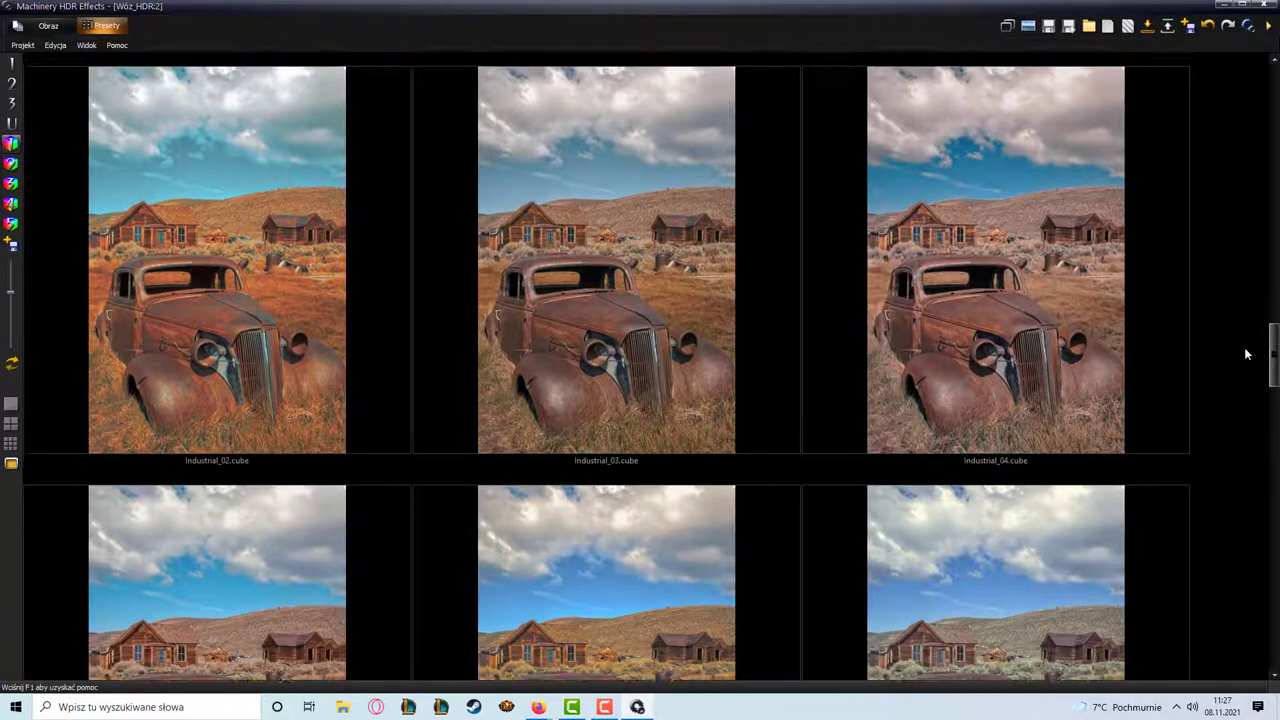
{"action": "mouse_move", "coordinate": [1245, 349]}
{"action": "left_mouse_down"}
{"action": "mouse_move", "coordinate": [1276, 624]}
{"action": "mouse_move", "coordinate": [1274, 153]}
{"action": "mouse_move", "coordinate": [1240, 88]}
{"action": "left_mouse_up"}
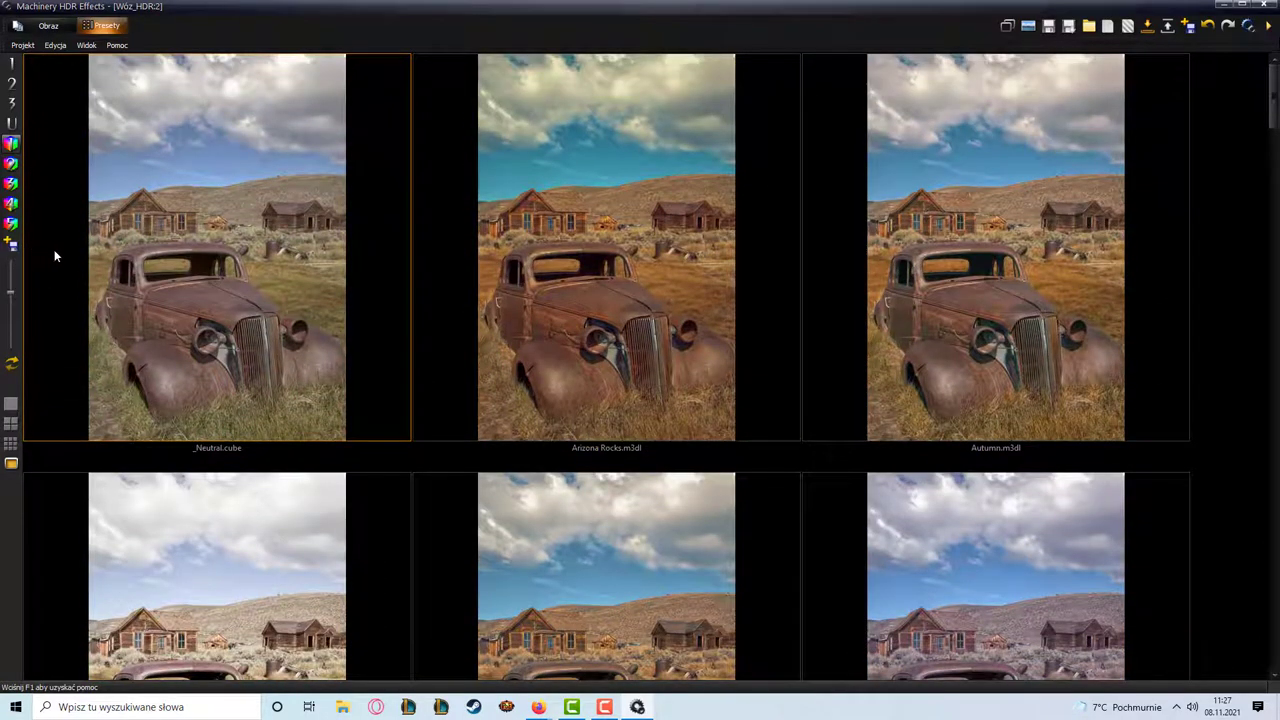
{"action": "key", "text": "Right"}
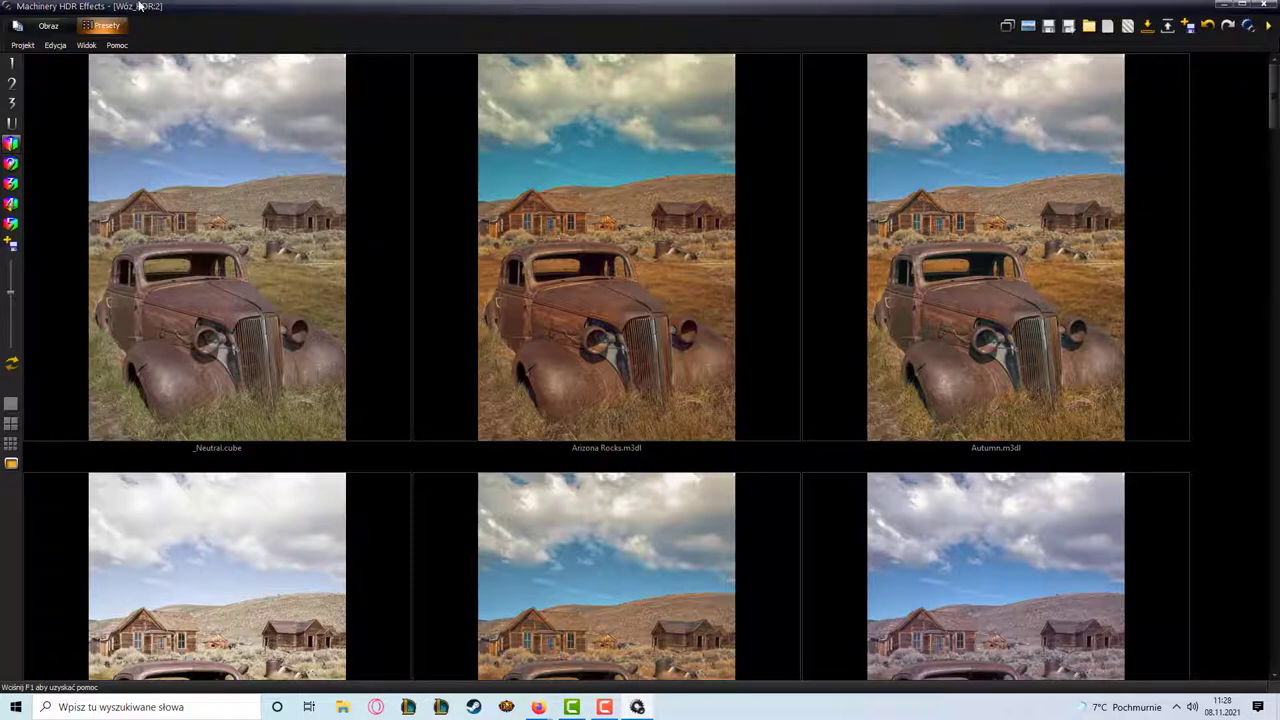
Switch to the Obraz view showing the original beside the Wóz_HDR result
{"action": "left_click", "coordinate": [48, 28]}
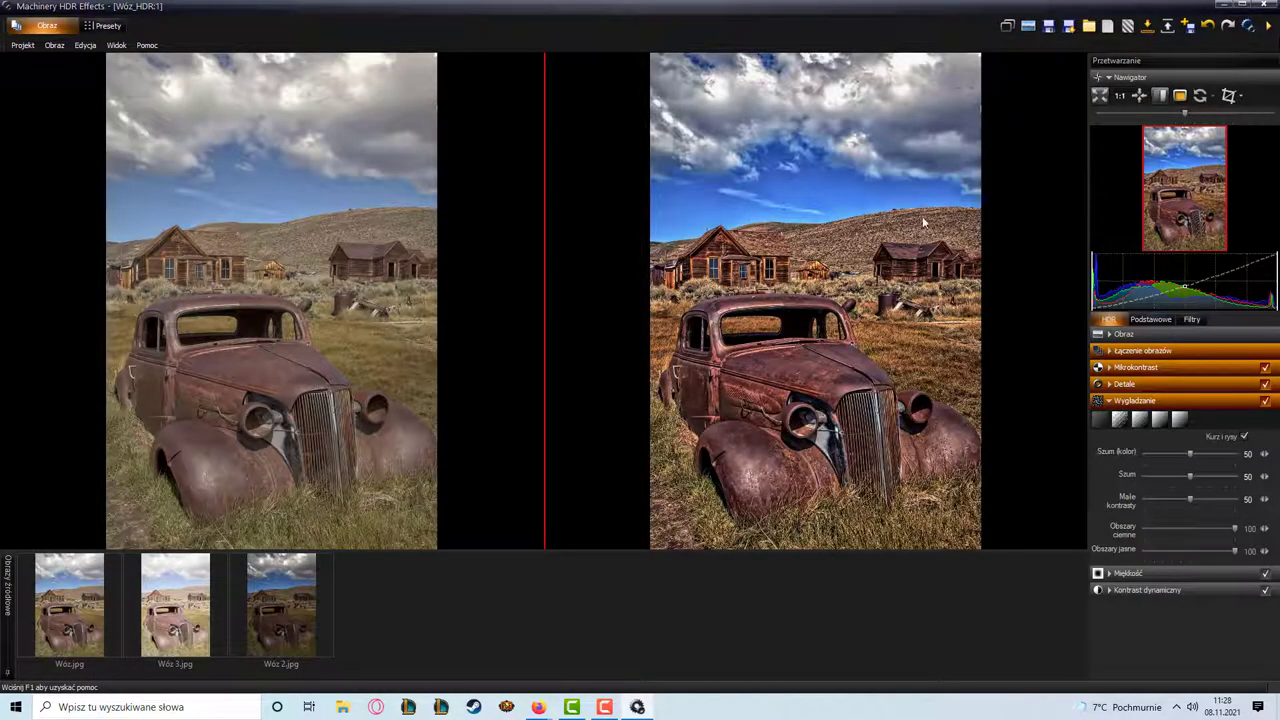